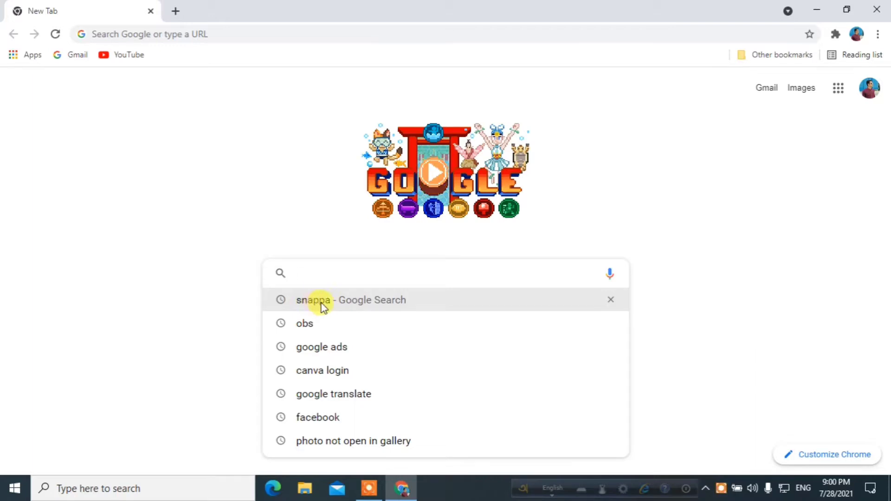
Search Google for snappa, open the Snappa website and go to its Create a Graphic page.
click(324, 306)
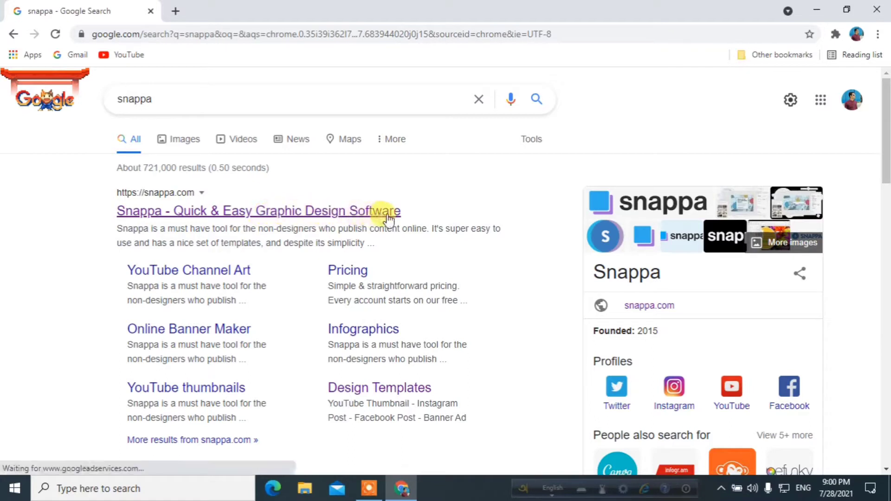
click(239, 220)
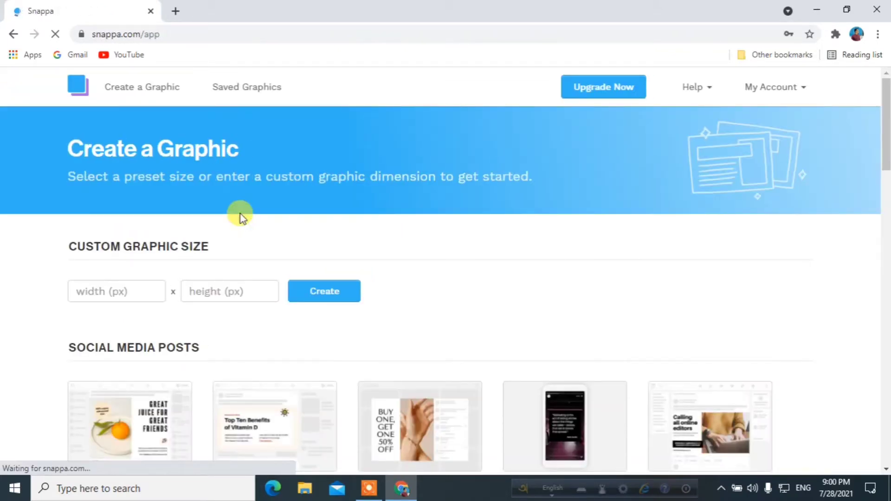
click(150, 93)
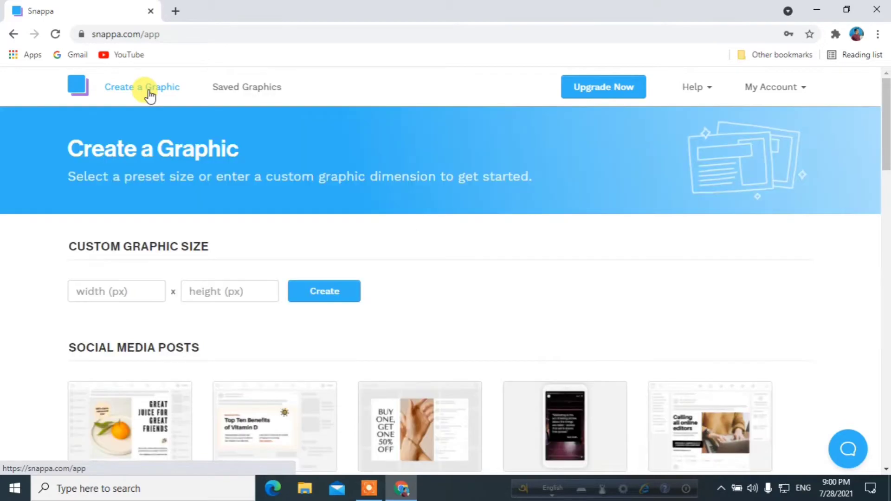
Choose the YouTube Thumbnail preset (1280px x 720px) from the social media post sizes.
scroll(325, 195, down, 2)
scroll(330, 195, down, 3)
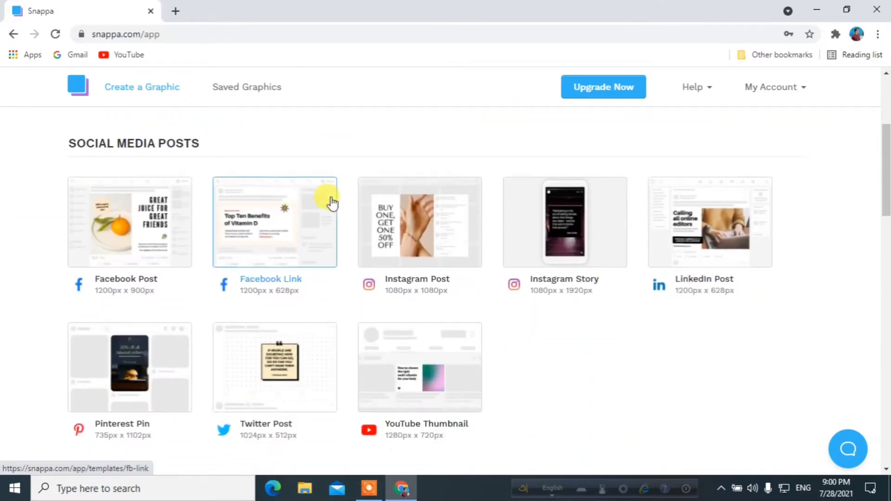
scroll(332, 200, down, 4)
scroll(331, 201, up, 3)
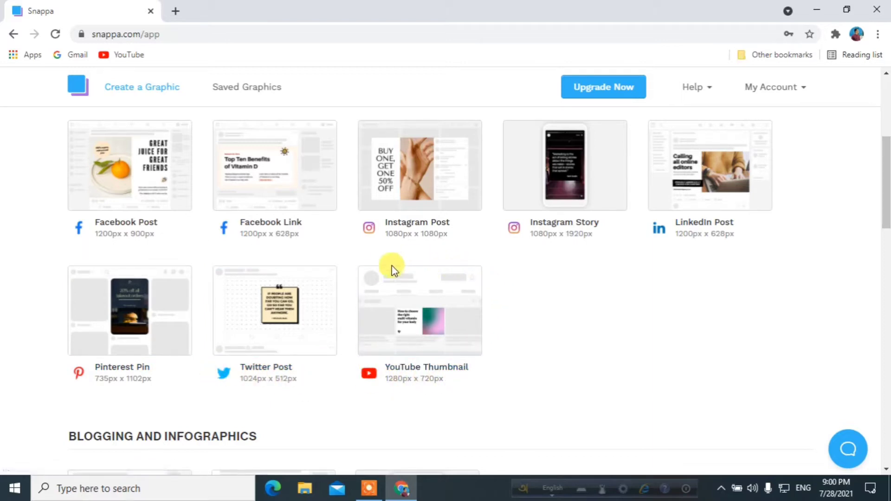
click(429, 369)
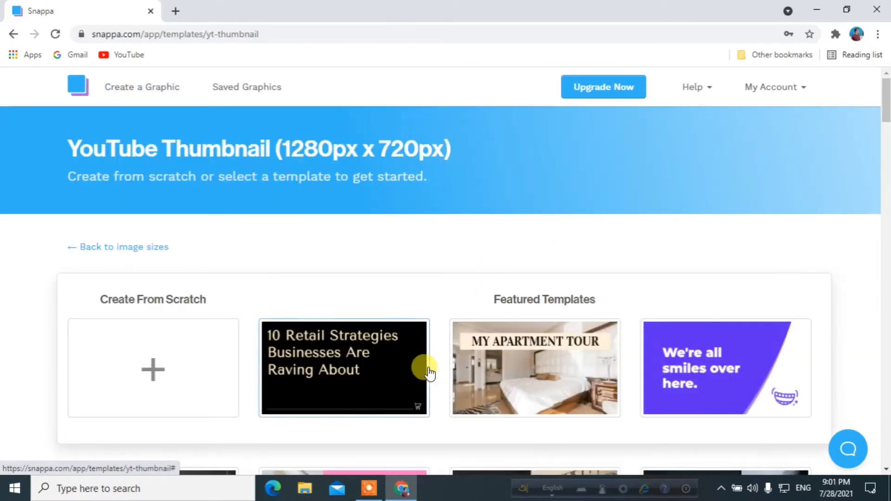
Browse the YouTube thumbnail templates and open the "Taste Makers Market" template for editing.
scroll(426, 327, down, 1)
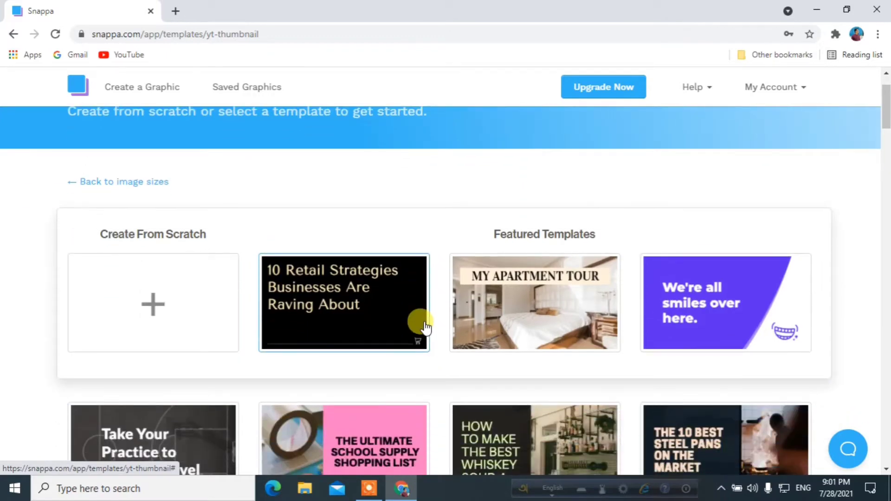
scroll(426, 327, down, 2)
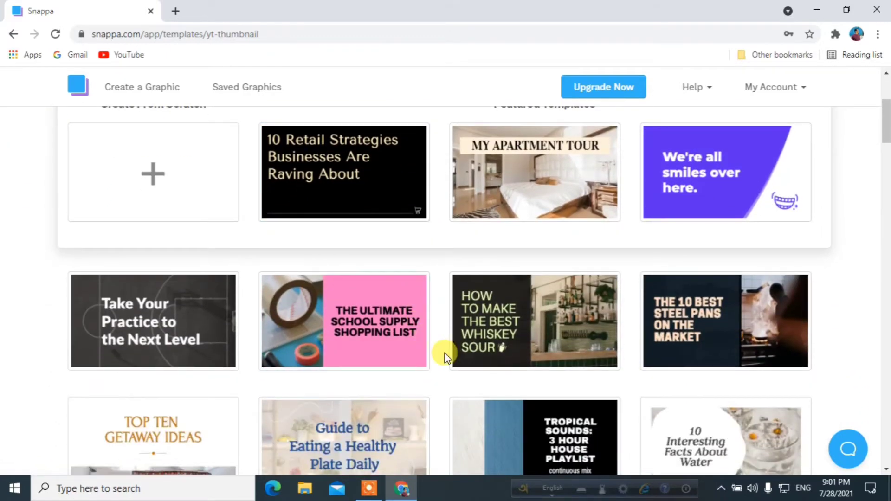
scroll(444, 357, up, 1)
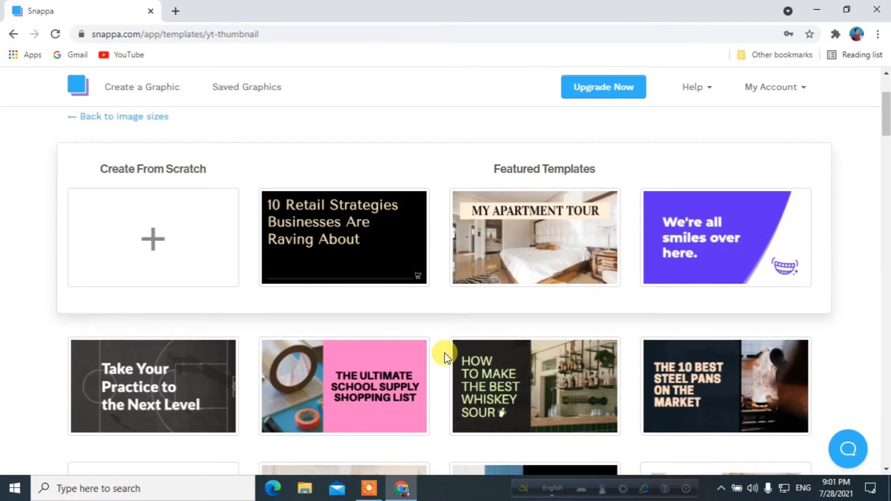
scroll(444, 357, down, 2)
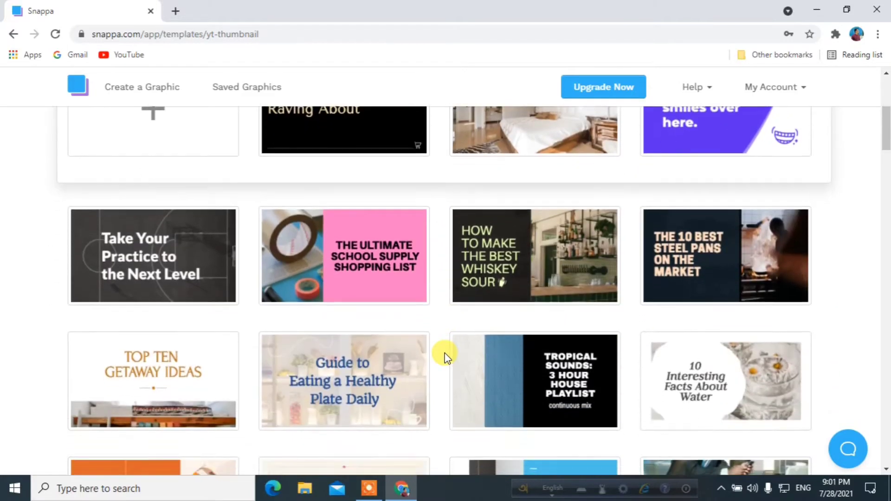
scroll(444, 358, down, 1)
scroll(444, 357, down, 1)
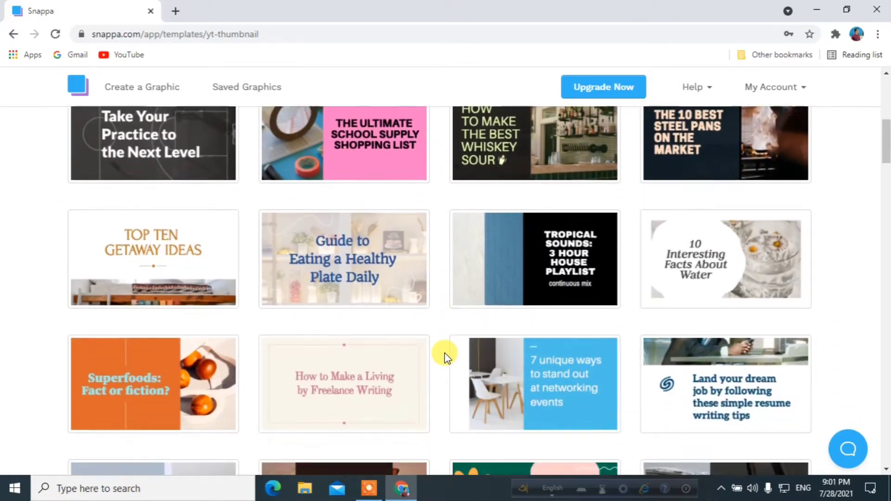
scroll(444, 358, down, 2)
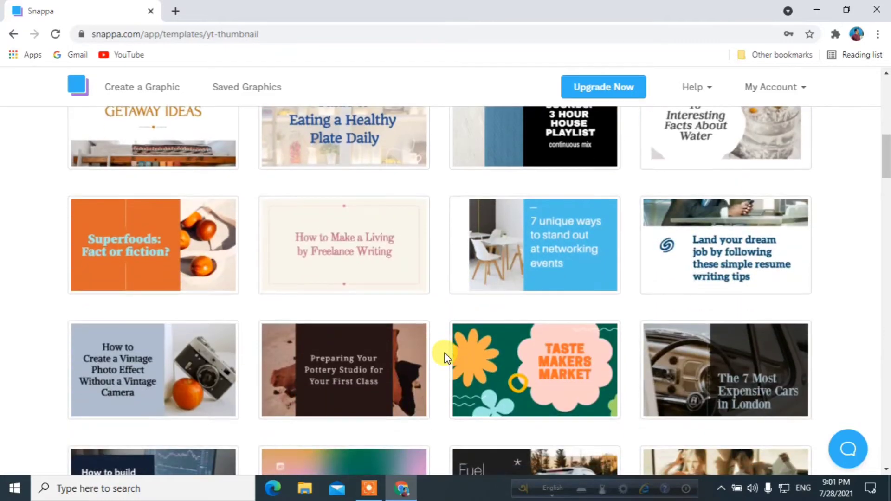
scroll(444, 357, down, 1)
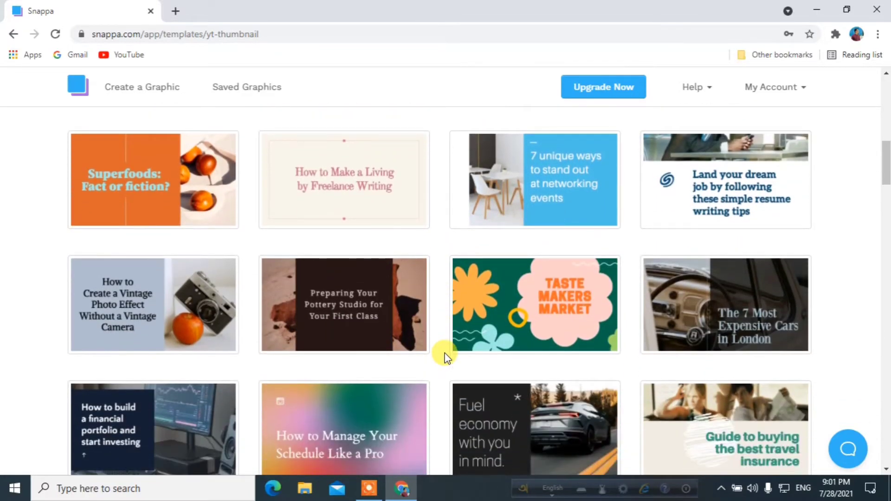
click(542, 309)
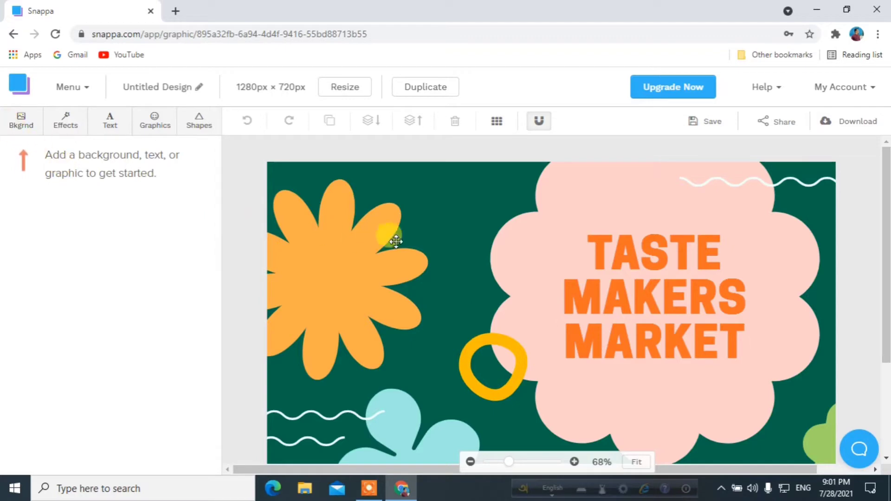
Replace the design's green background with the dark blue curved-wave pattern from the background patterns.
drag(391, 250, 486, 261)
click(25, 125)
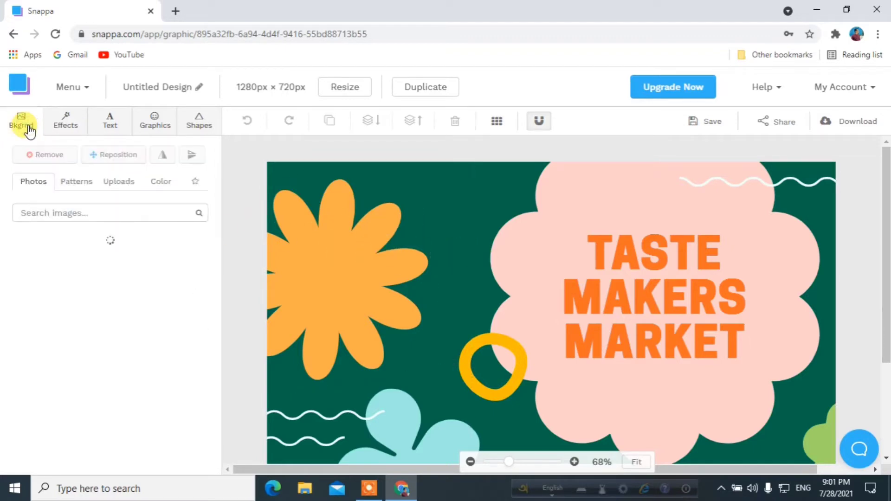
click(86, 183)
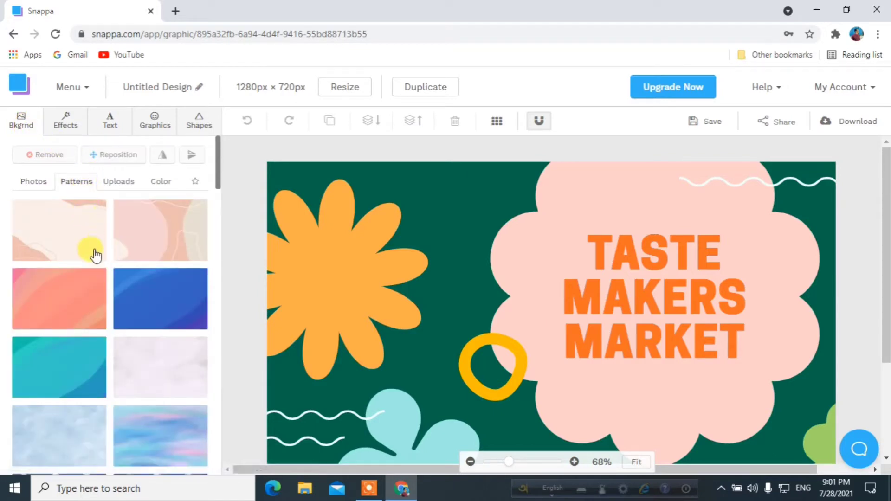
scroll(163, 370, down, 4)
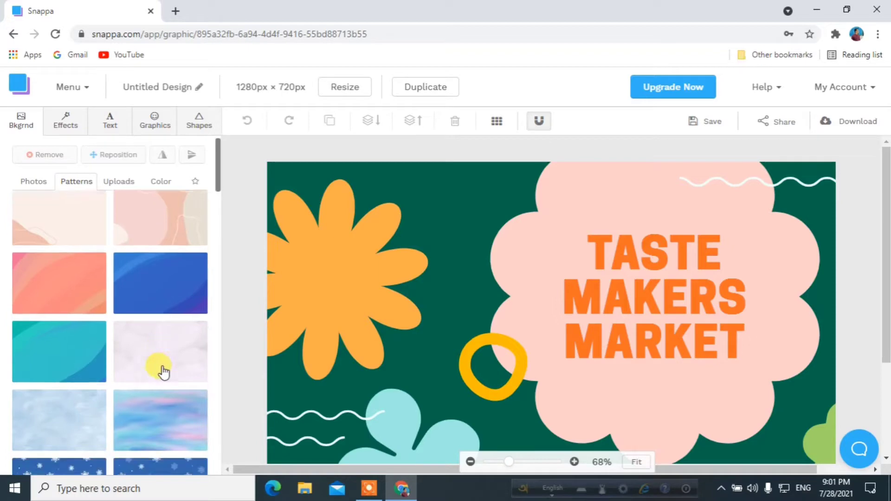
scroll(159, 371, down, 8)
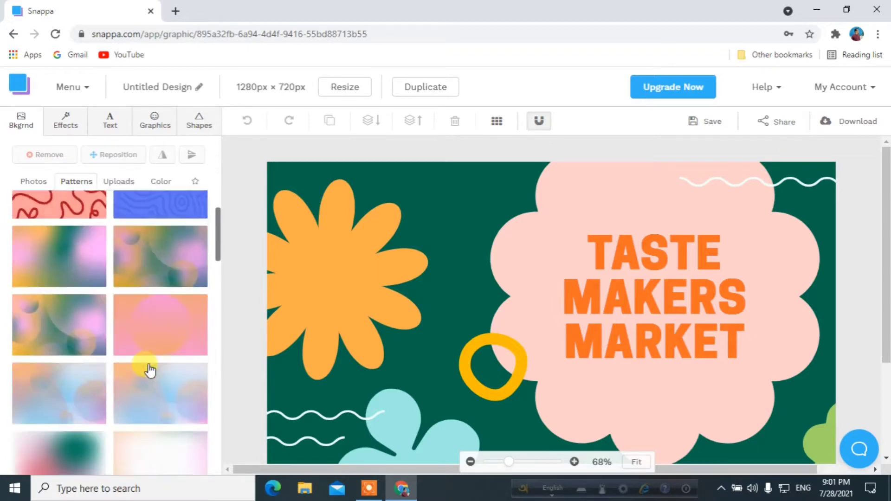
scroll(149, 369, up, 4)
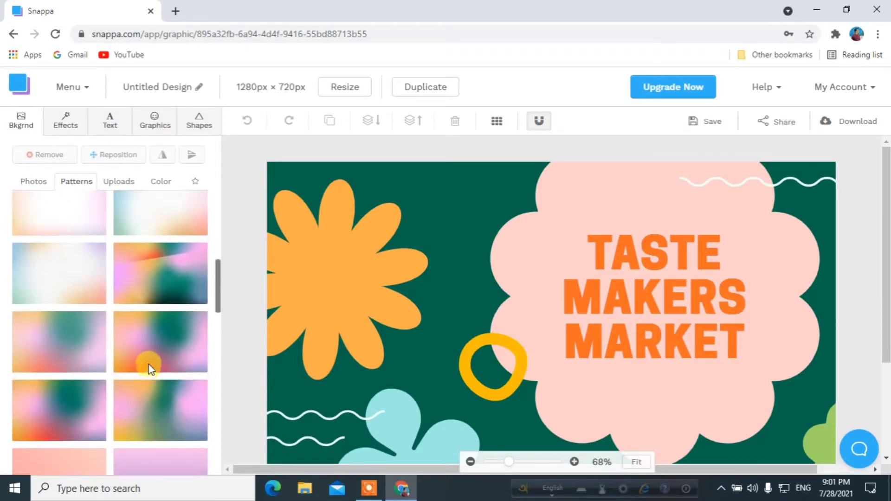
scroll(147, 366, up, 8)
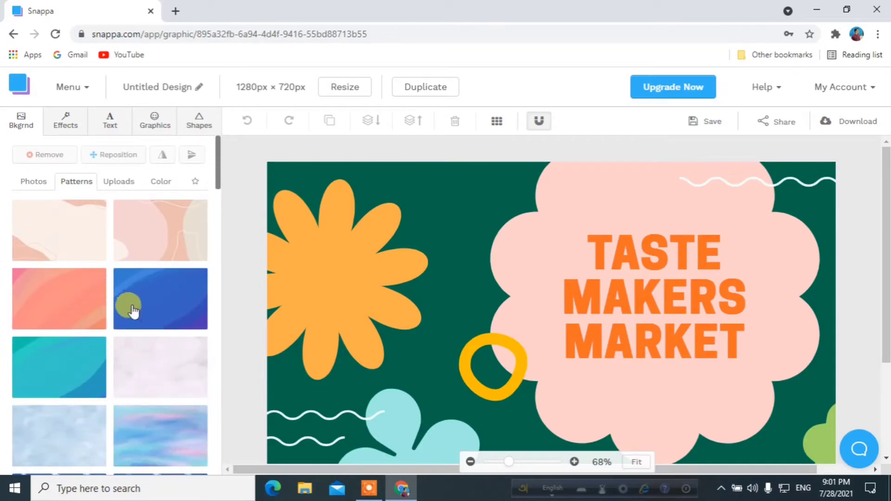
click(161, 307)
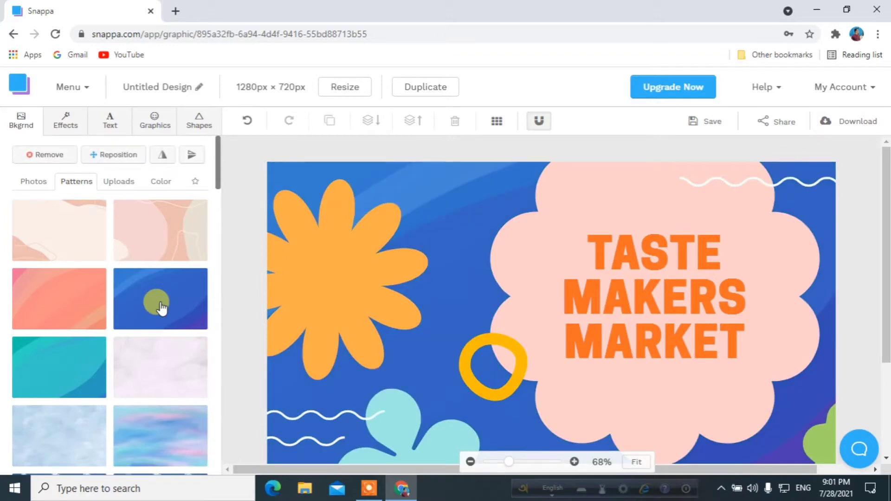
Delete the large orange flower and the light blue flower below it from the design.
click(319, 256)
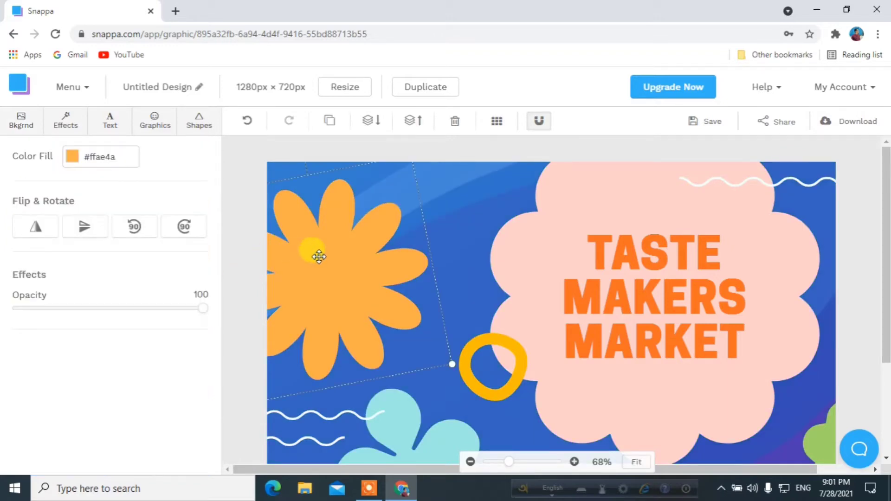
click(456, 122)
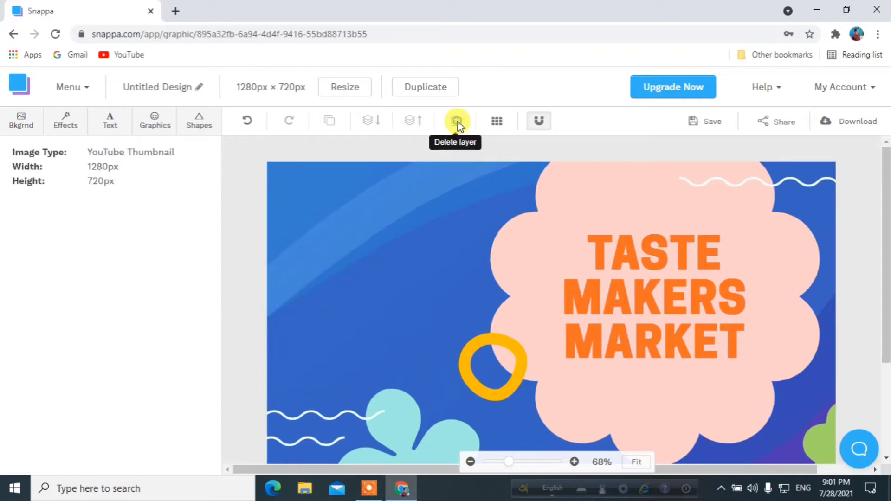
scroll(390, 352, down, 3)
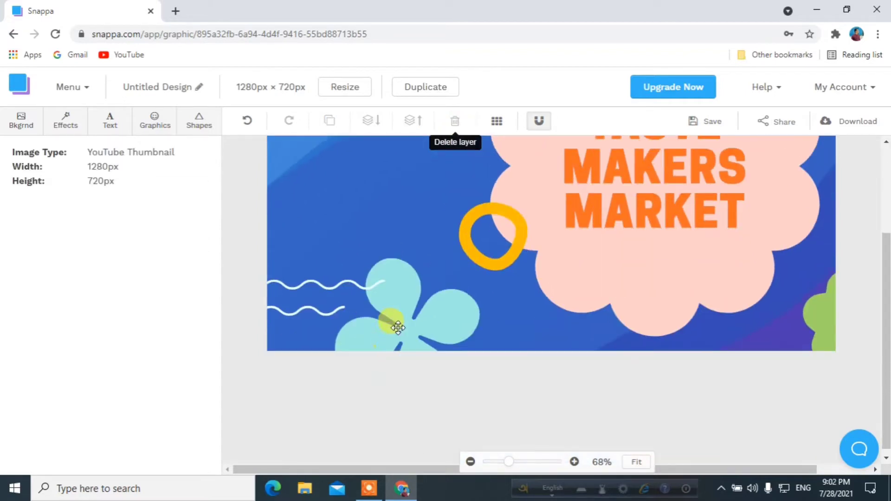
click(396, 322)
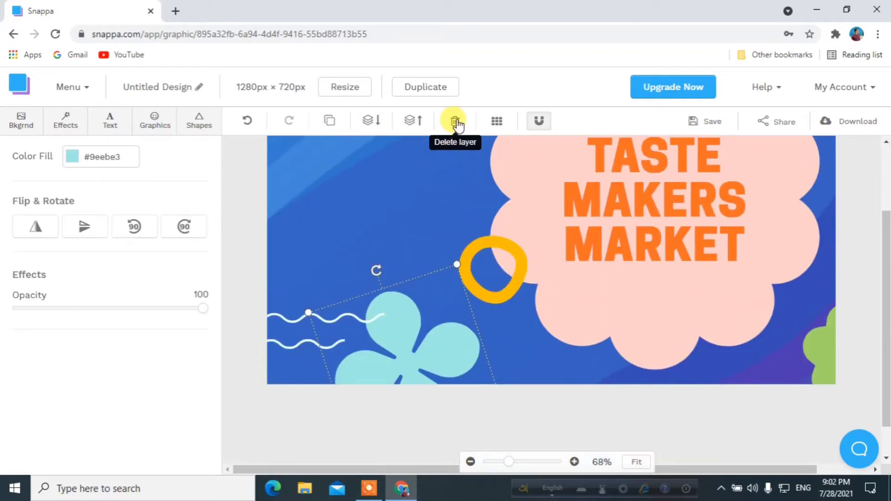
click(456, 122)
Delete the two white wavy lines in the design's lower-left corner and the yellow ring beside the pink shape.
click(330, 320)
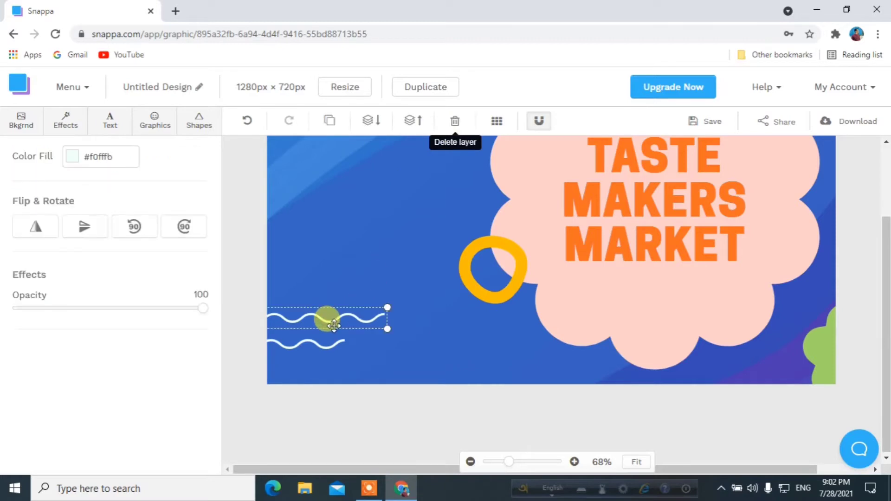
click(457, 122)
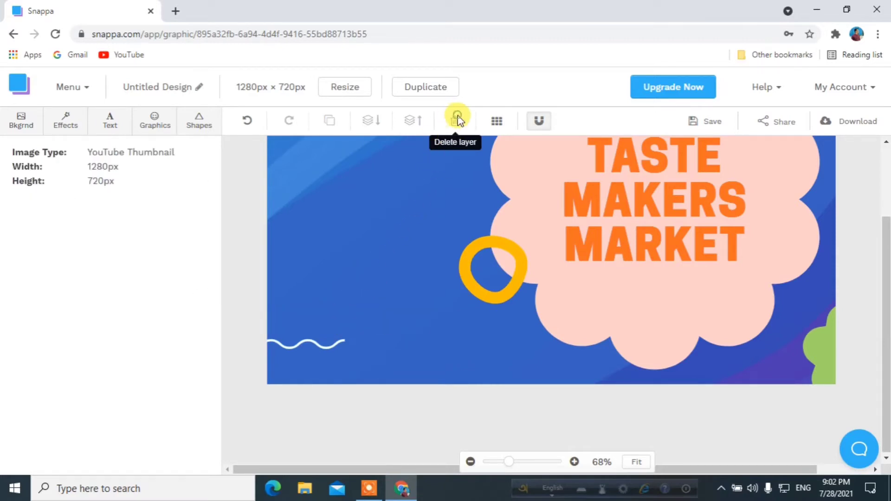
click(320, 347)
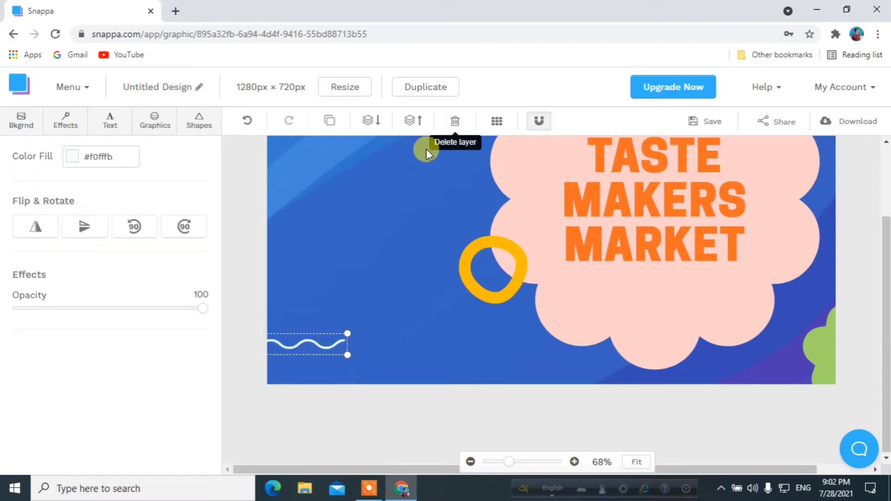
click(455, 121)
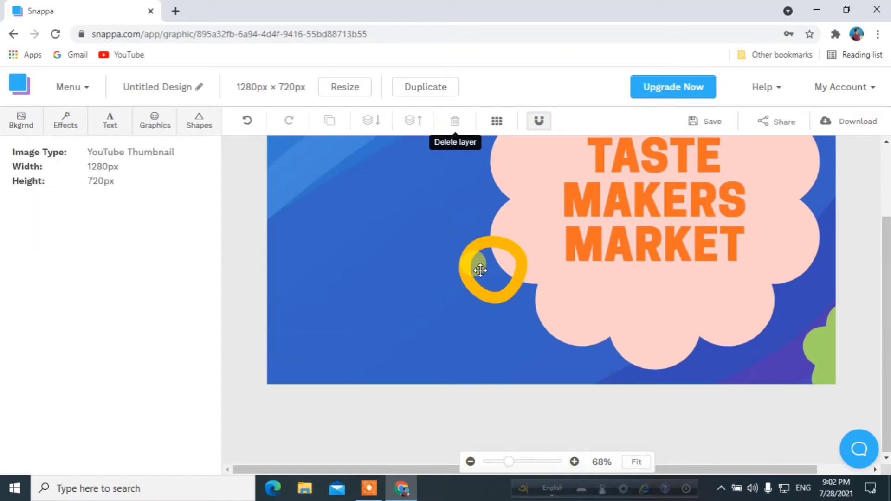
click(480, 260)
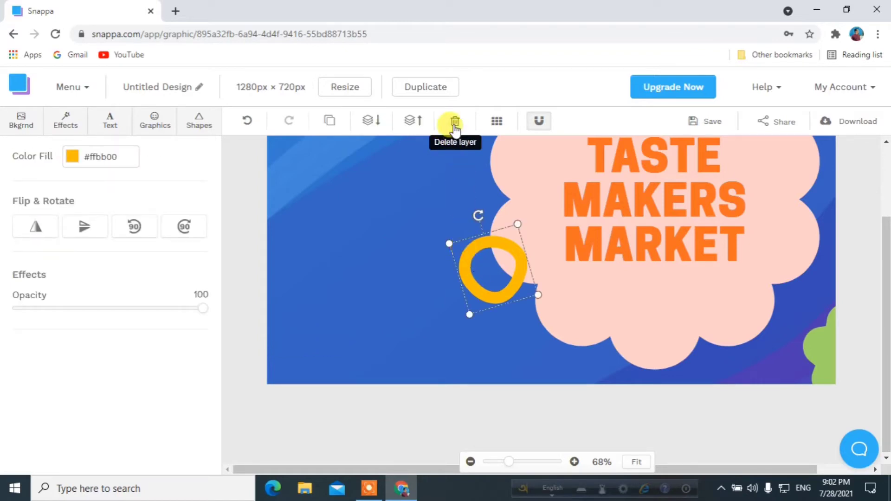
click(455, 126)
Delete the white wavy line in the design's upper-right corner and the green shape in its lower-right corner.
scroll(420, 263, up, 2)
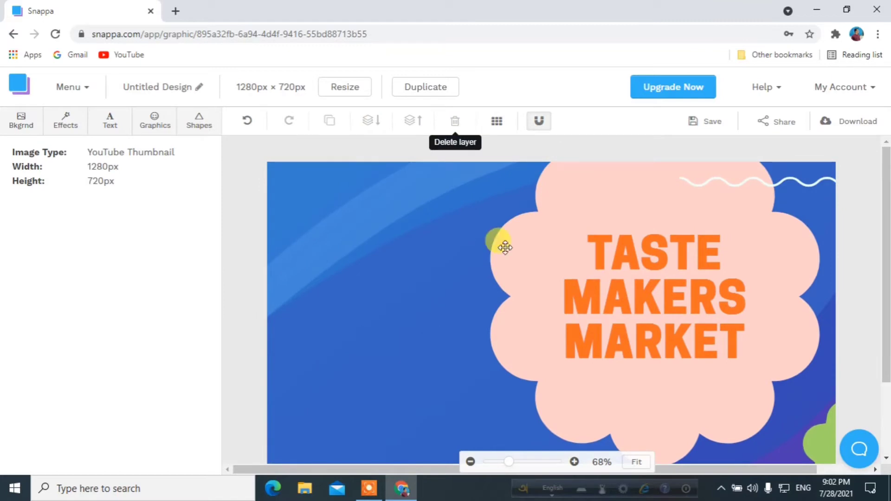
click(800, 184)
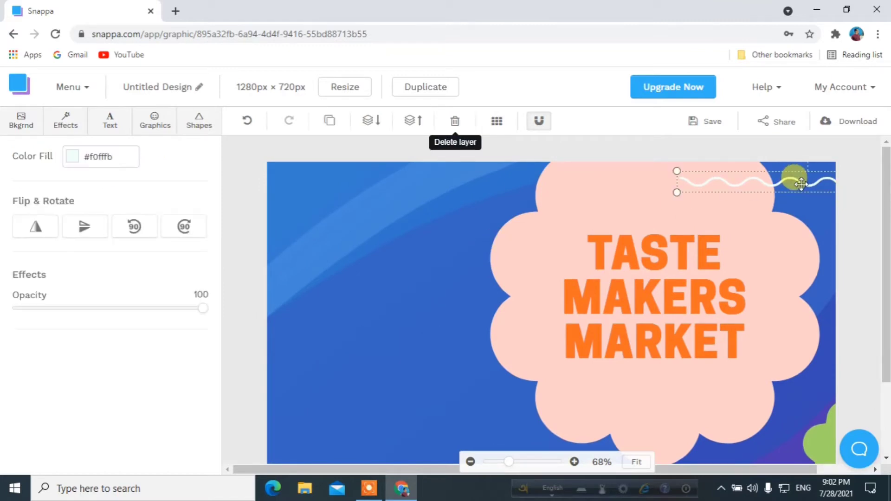
click(454, 121)
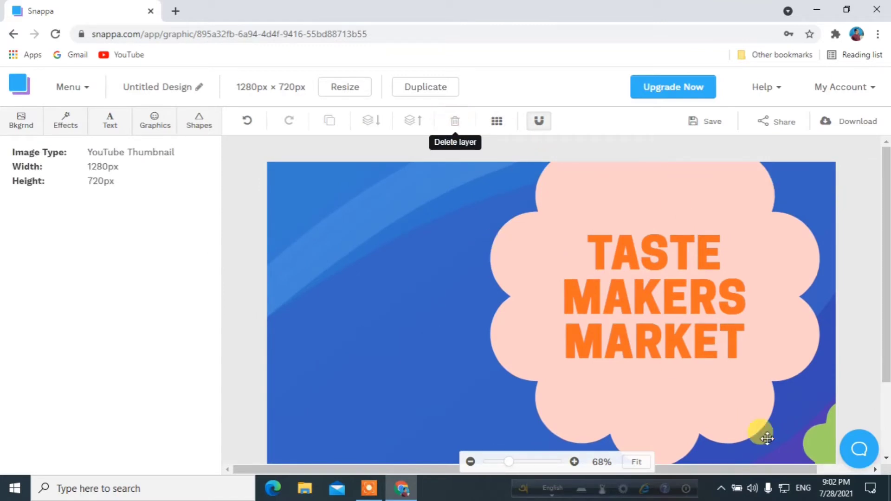
click(807, 434)
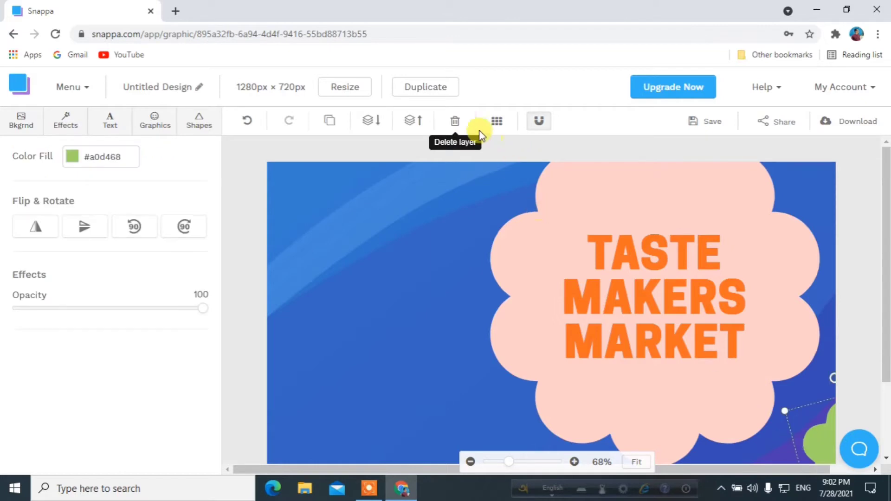
click(455, 121)
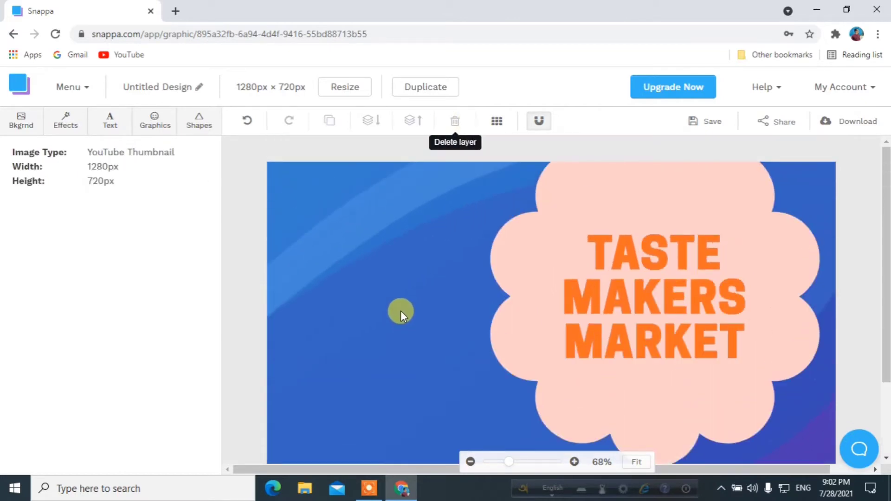
click(704, 300)
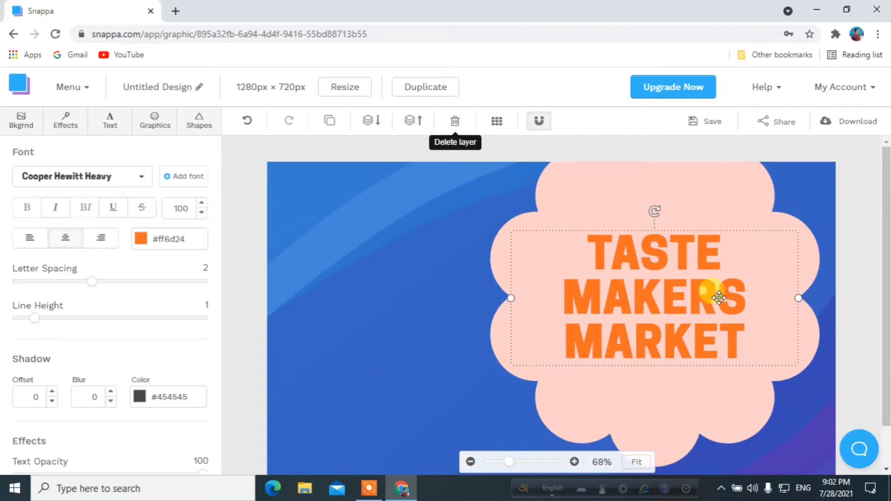
click(719, 189)
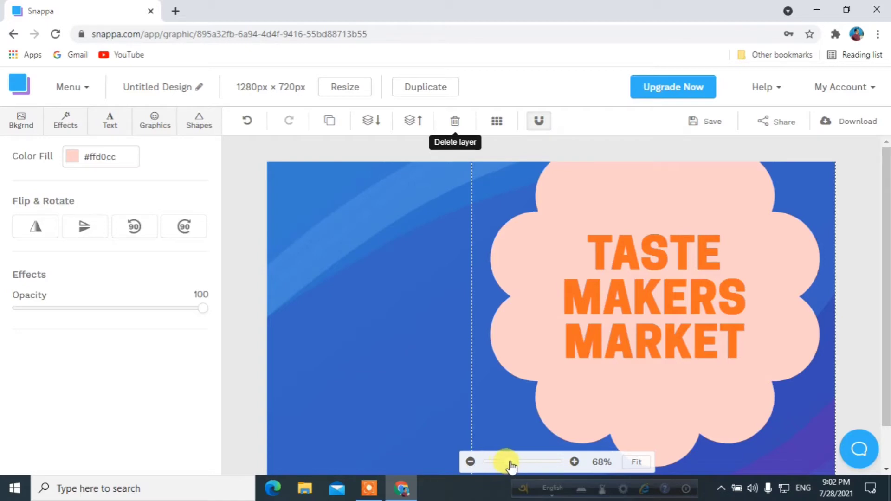
drag(511, 465, 508, 469)
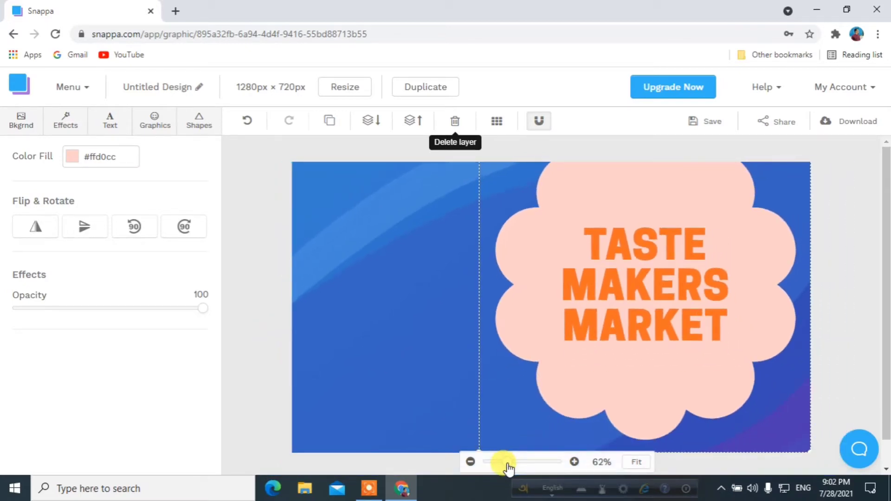
click(451, 372)
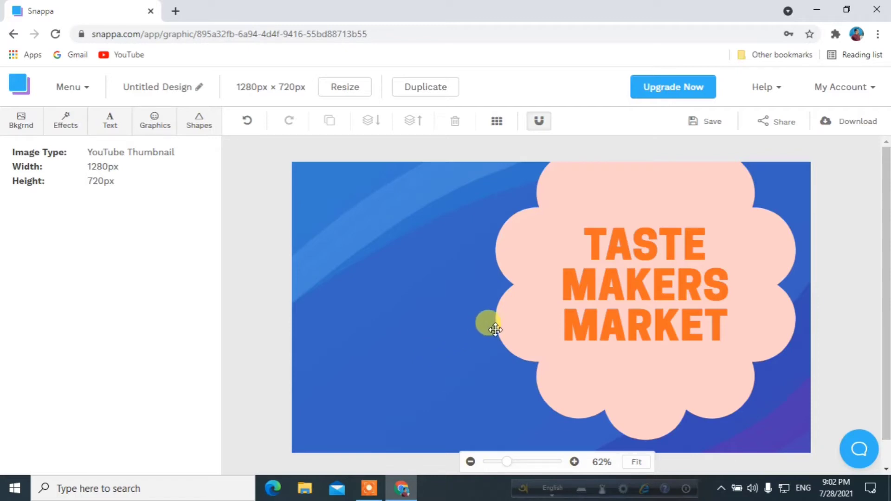
Clear the "TASTE MAKERS MARKET" text from the text box on the pink shape, keeping the empty box in editing mode.
click(695, 314)
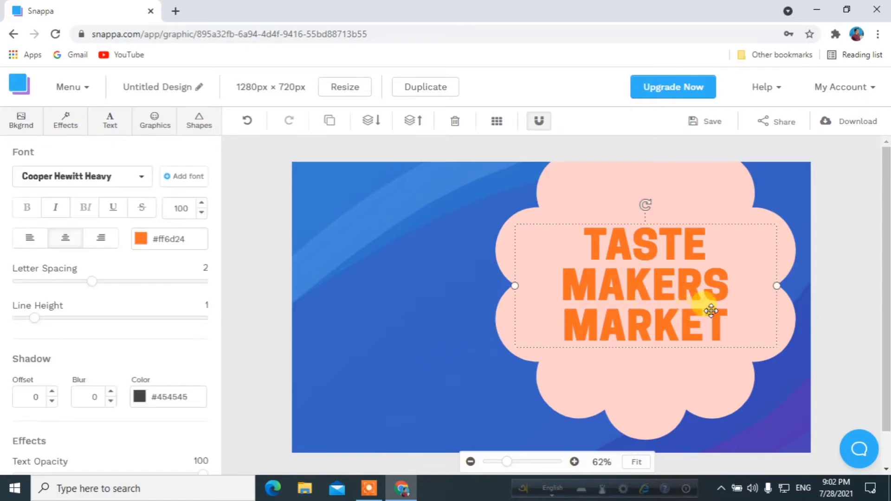
double_click(651, 277)
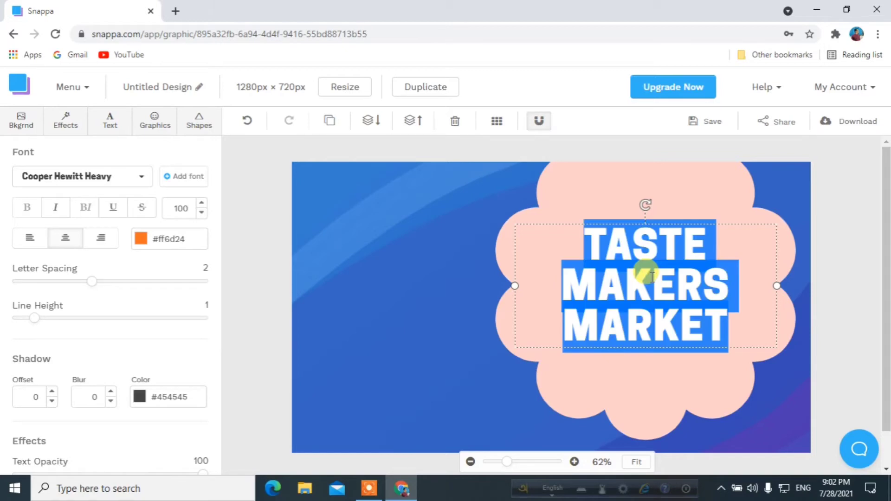
click(748, 327)
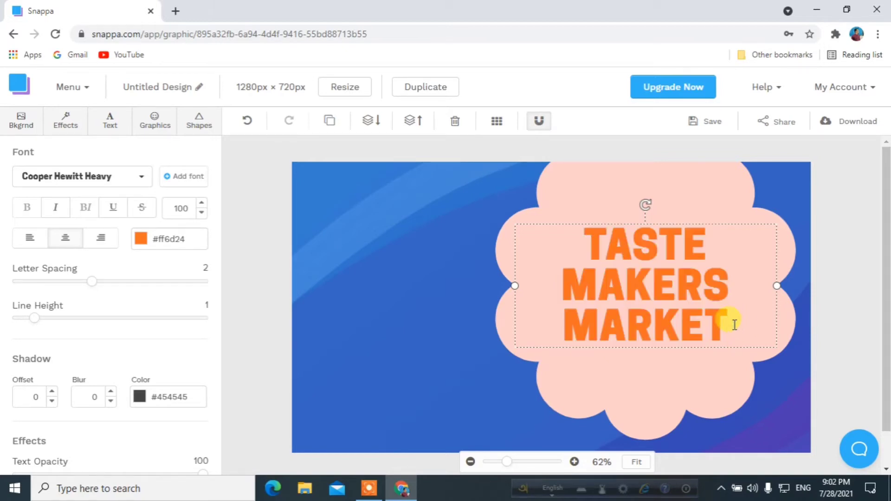
key(BackSpace)
key(BackSpace)
key(BackSpace)
key(BackSpace)
key(BackSpace)
key(BackSpace)
key(BackSpace)
key(BackSpace)
key(BackSpace)
key(BackSpace)
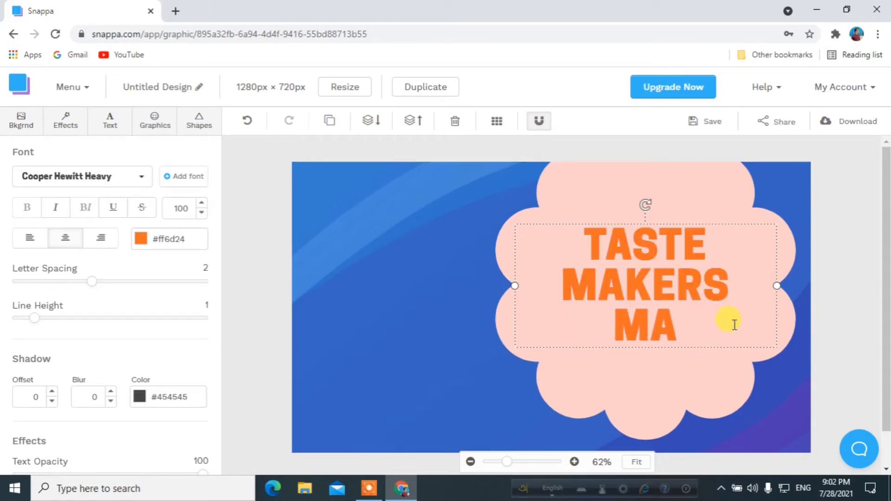
key(BackSpace)
key(BackSpace)
key(BackSpace)
key(BackSpace)
key(BackSpace)
key(BackSpace)
key(BackSpace)
key(BackSpace)
key(BackSpace)
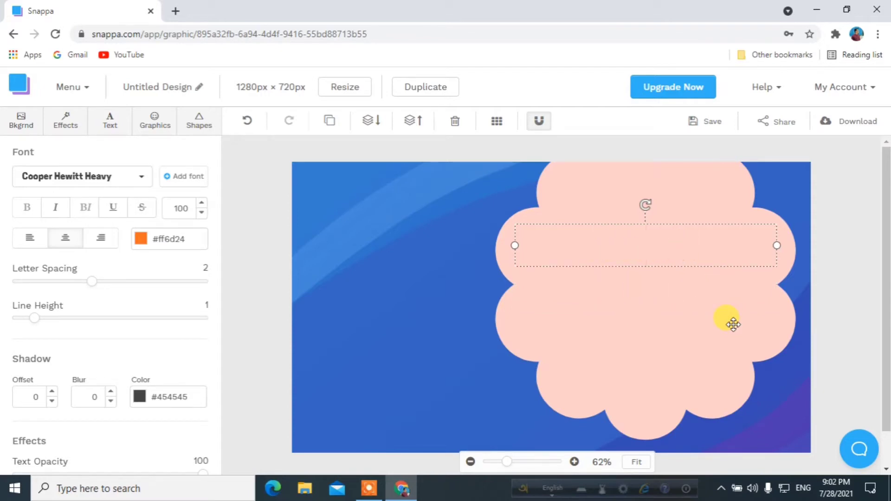
text(Obs)
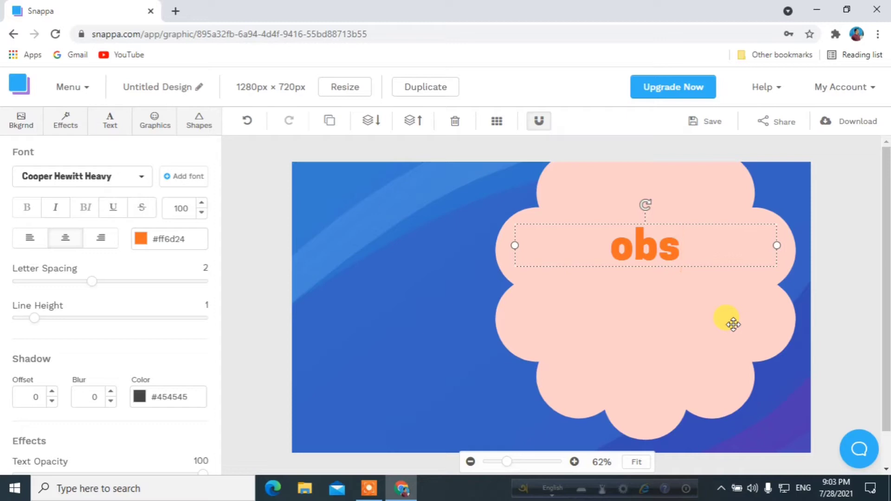
key(BackSpace)
key(BackSpace)
key(BackSpace)
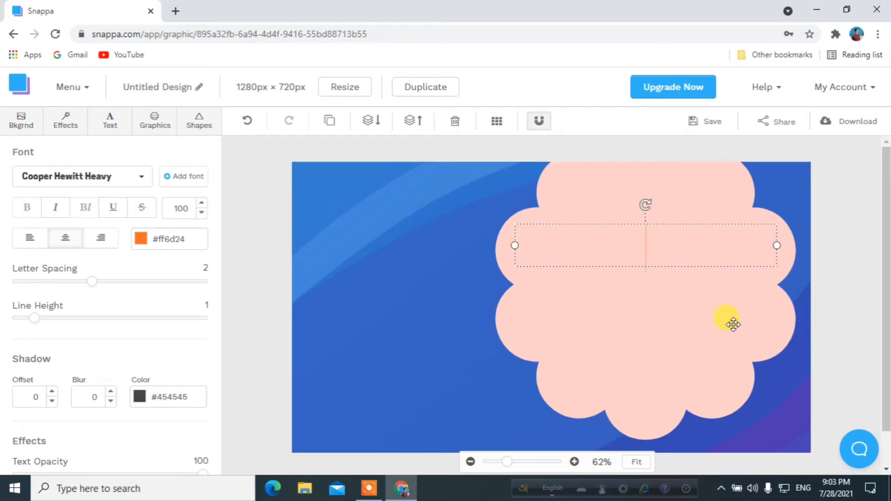
Enter "OBS Studio install & download" as the new heading on the pink shape and deselect it.
text(ob)
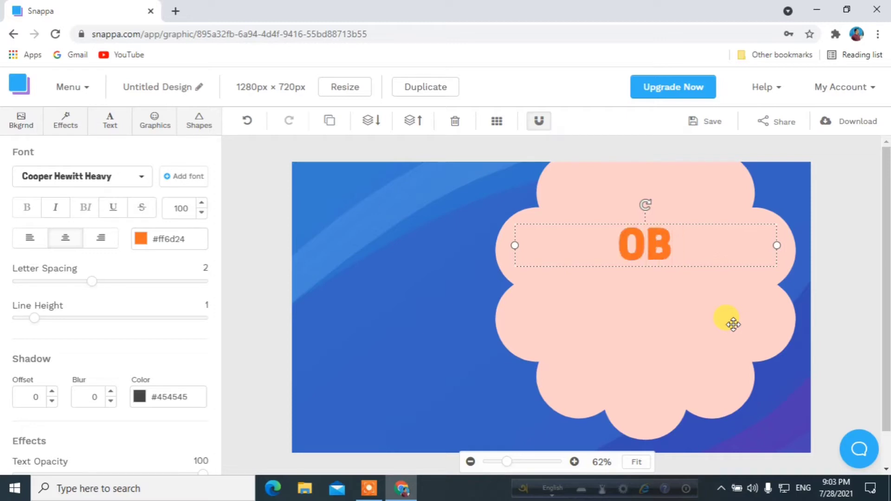
text(s)
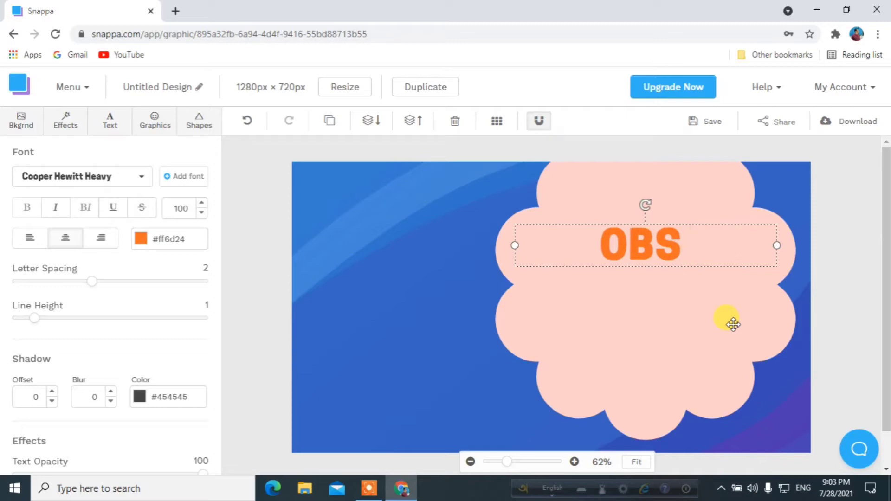
text( st)
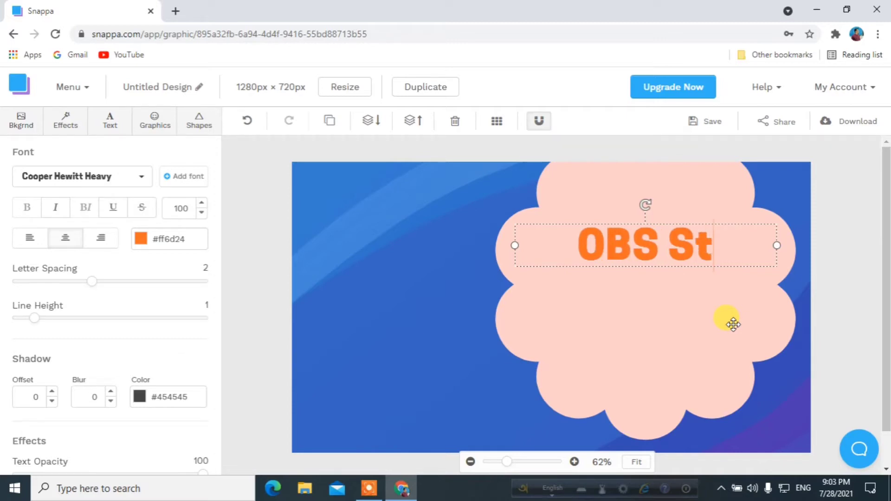
text(udio)
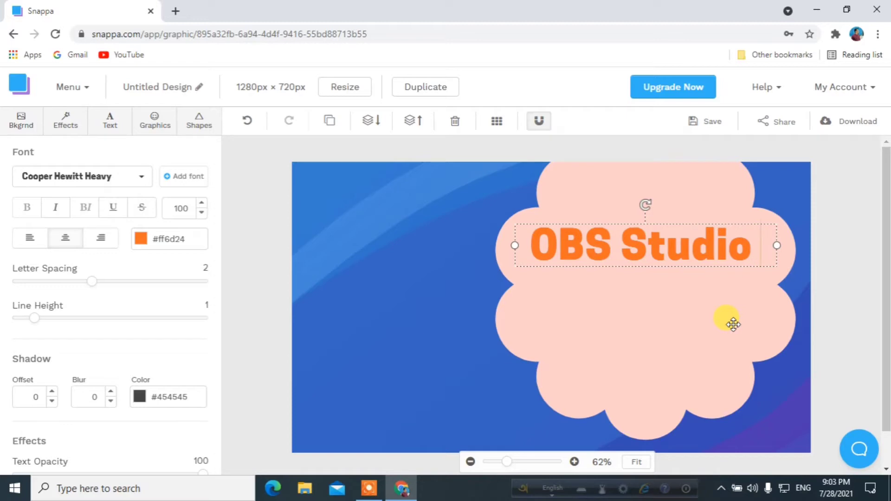
text( i)
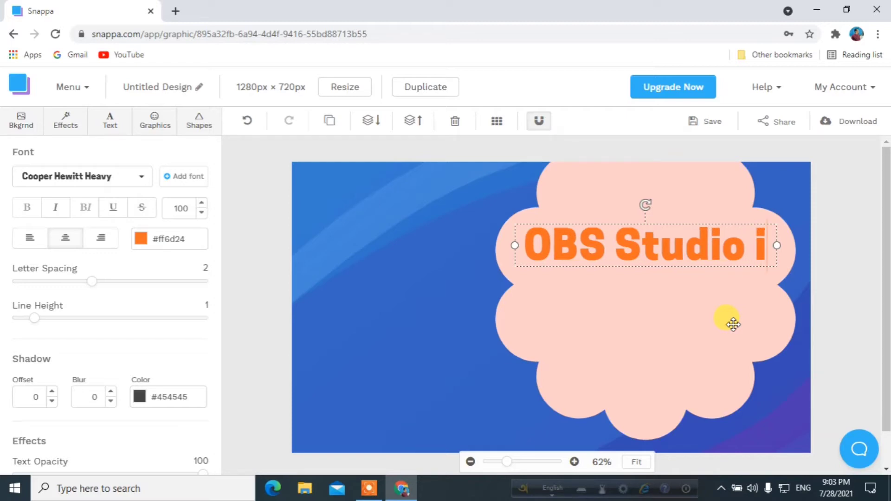
text(ns)
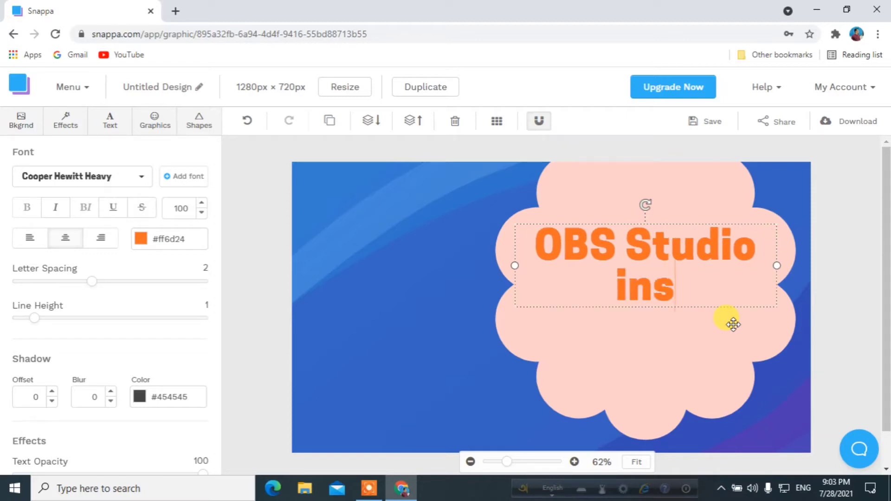
text(tall)
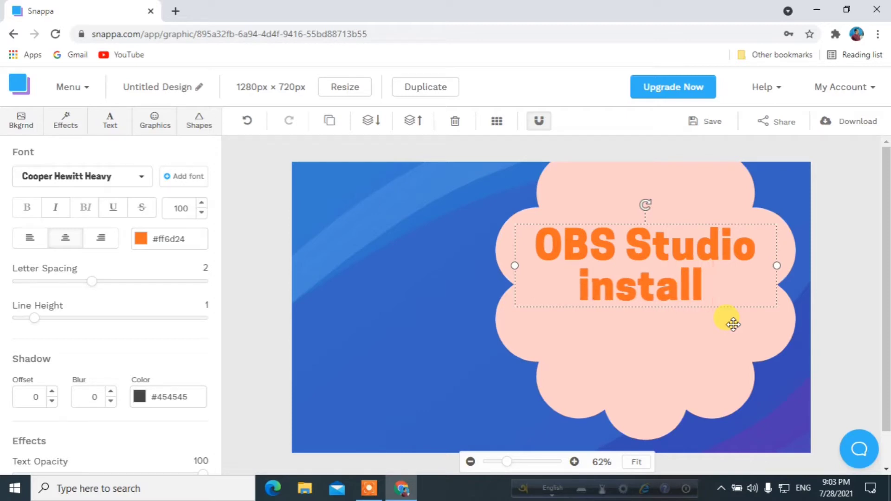
text( &)
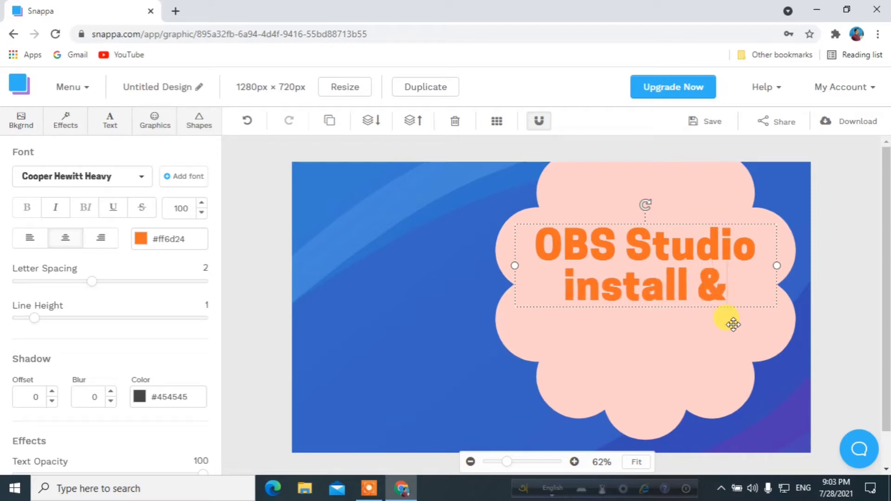
text( d)
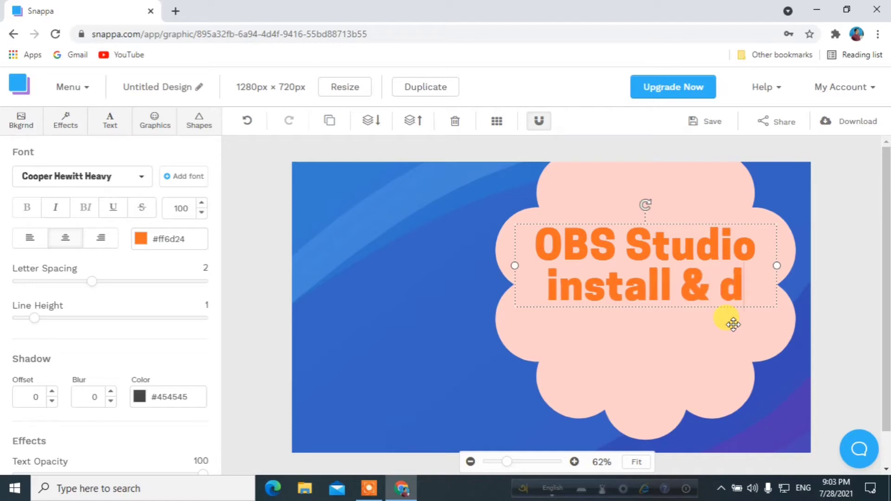
text(ow)
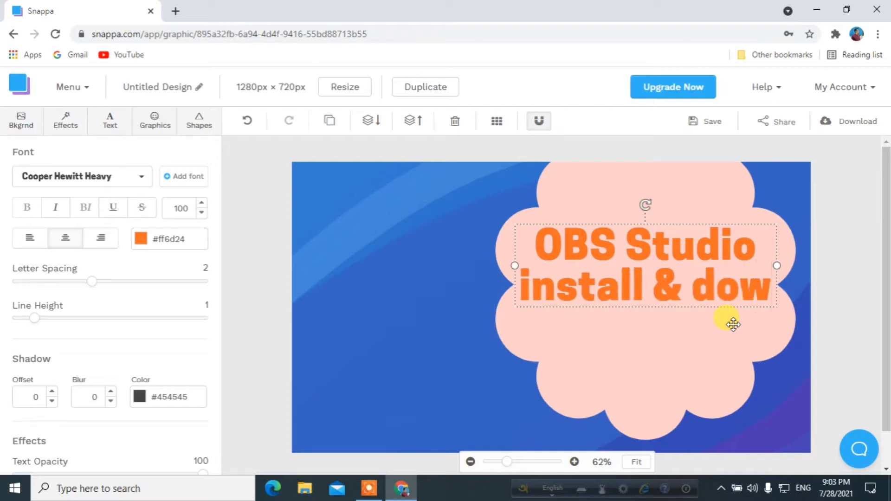
text(n)
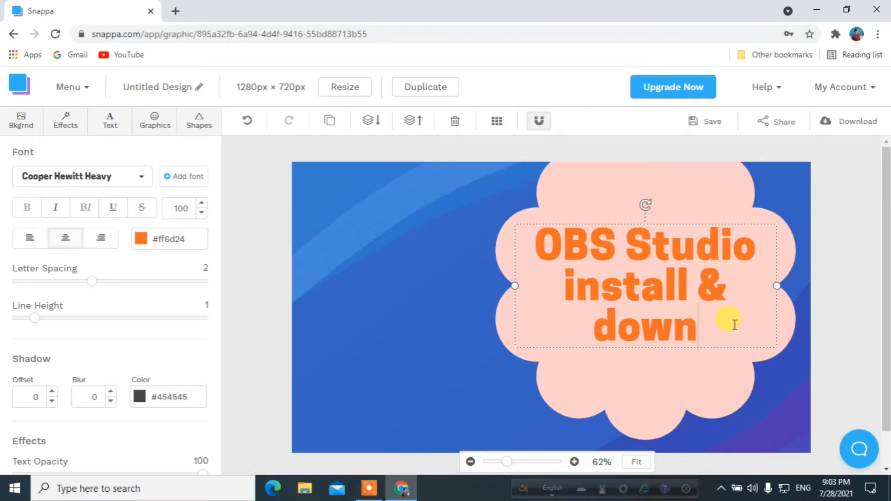
text(load)
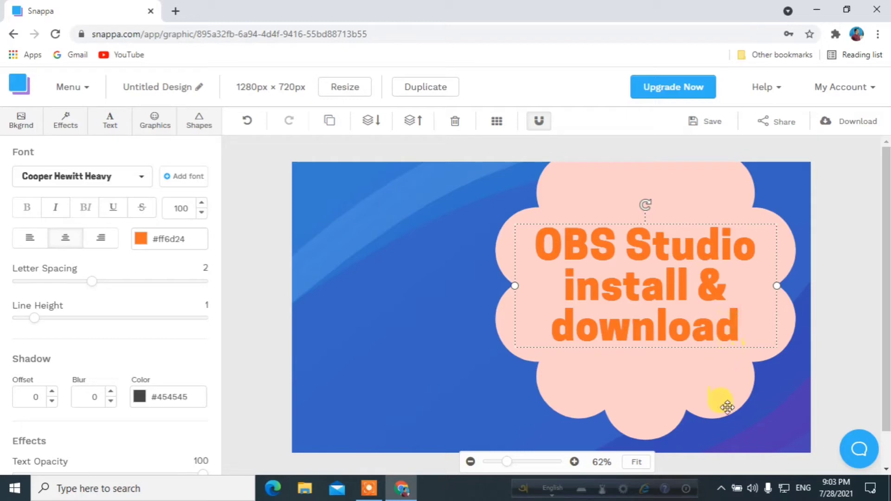
click(502, 409)
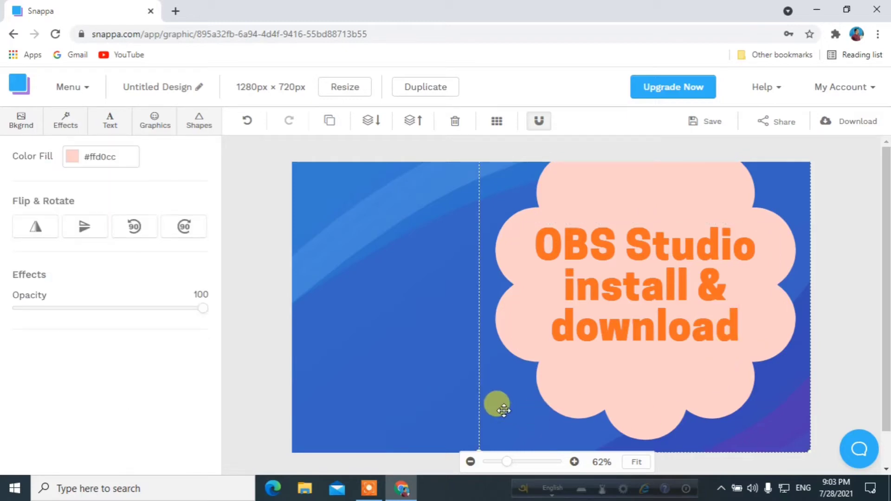
click(433, 327)
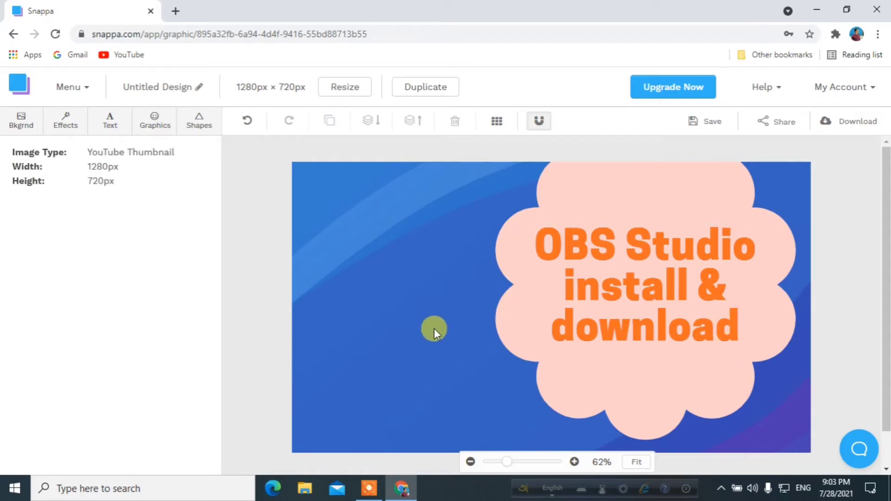
Open the collection of uploaded images in the graphics library.
click(156, 123)
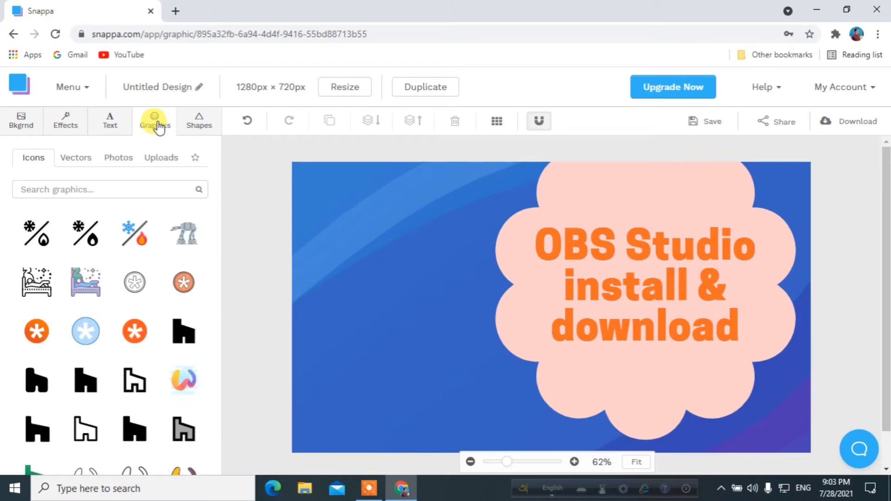
click(166, 158)
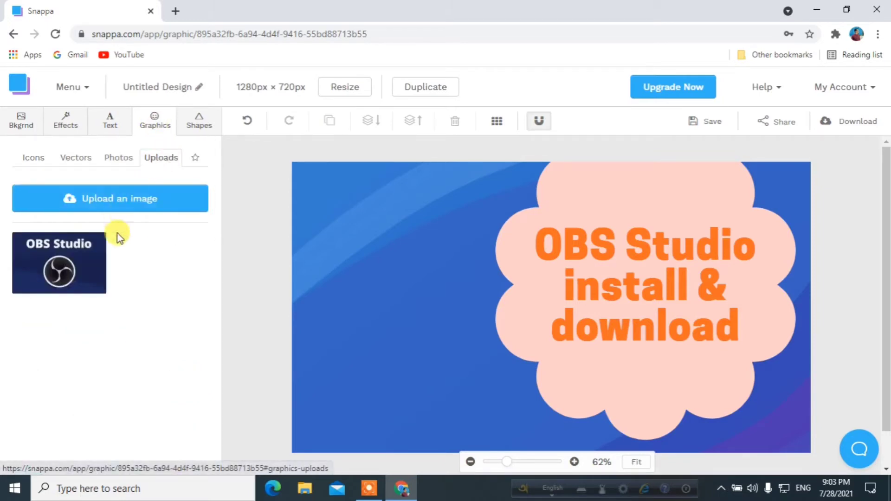
mouse_move(53, 272)
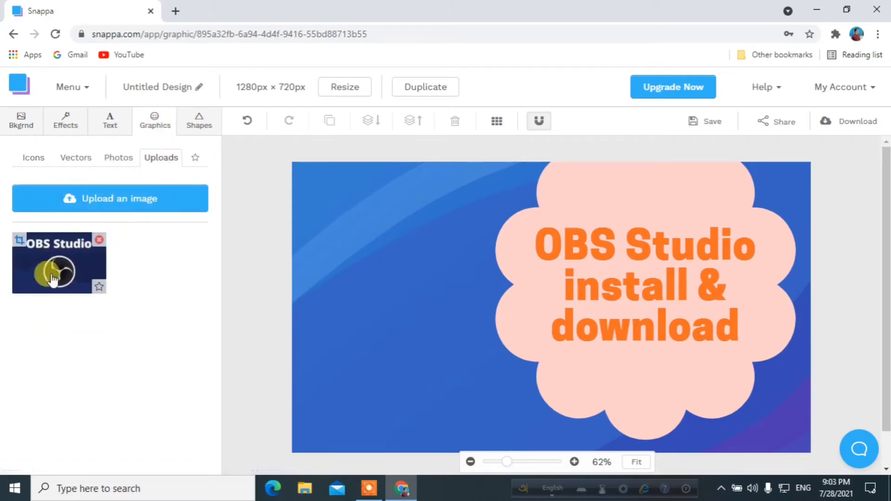
click(123, 206)
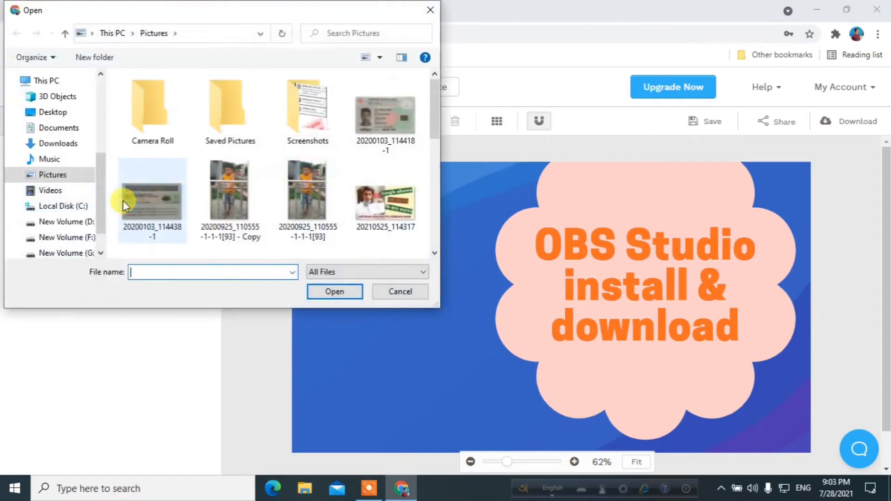
scroll(211, 188, down, 5)
scroll(228, 139, up, 2)
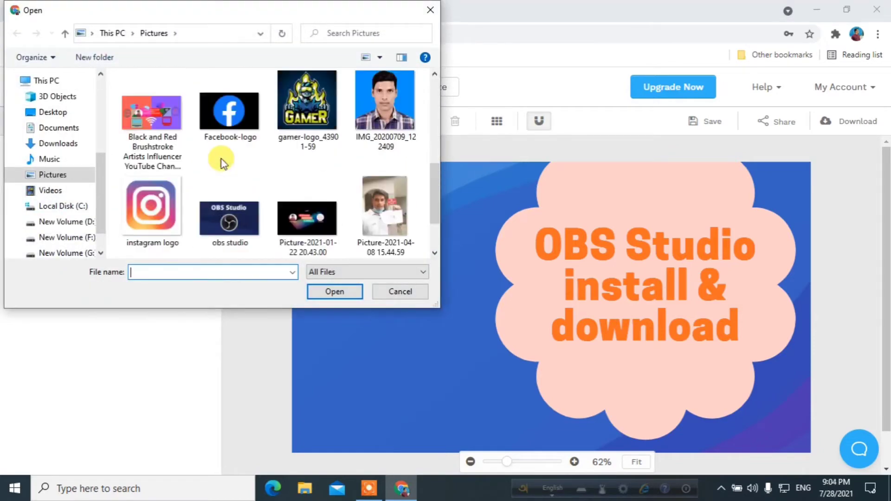
click(221, 213)
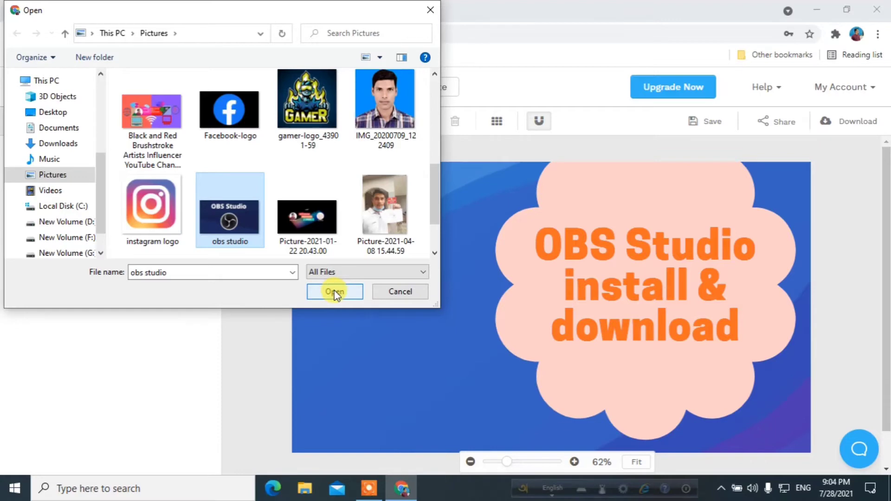
click(432, 11)
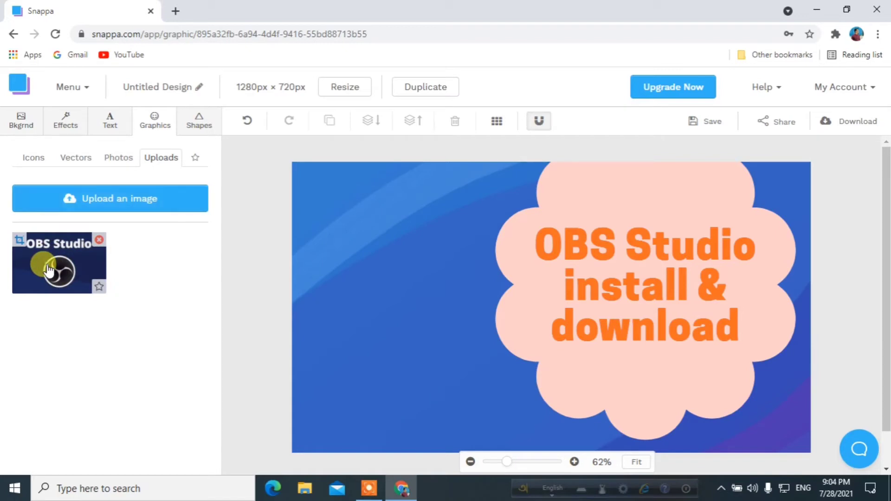
Add the uploaded OBS Studio image to the design and move it to the upper-left area of the canvas.
drag(49, 269, 396, 262)
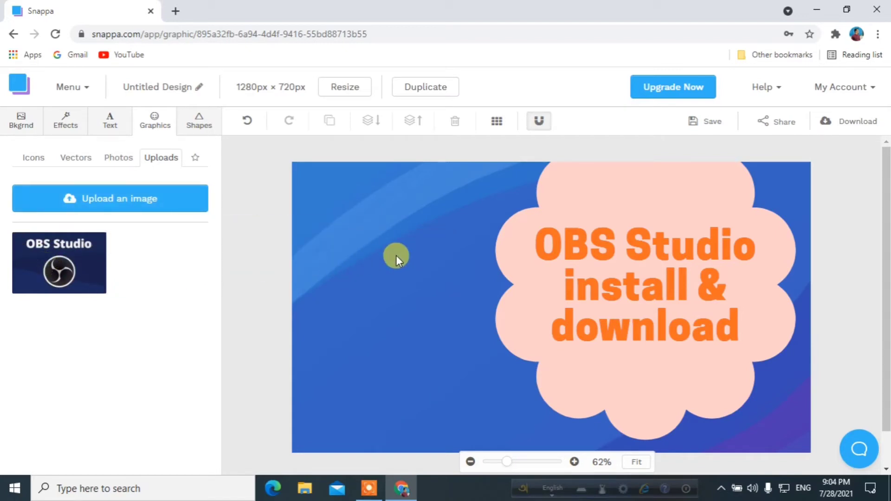
click(59, 267)
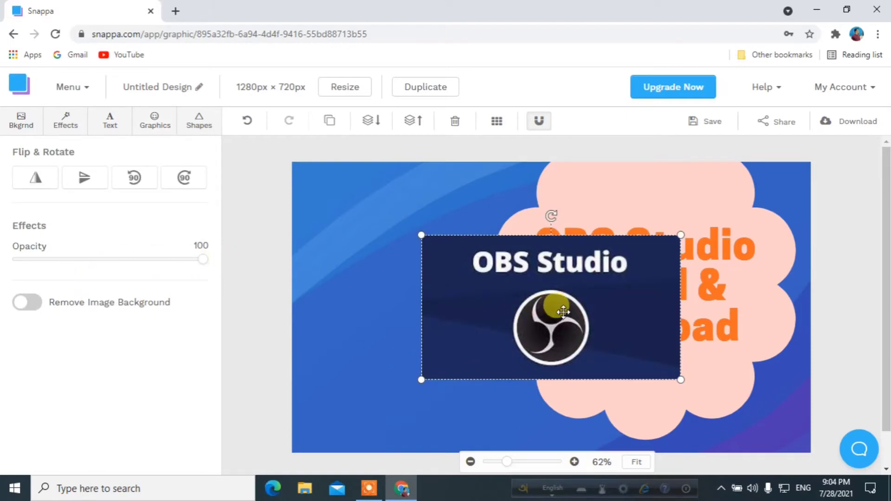
drag(564, 304, 438, 266)
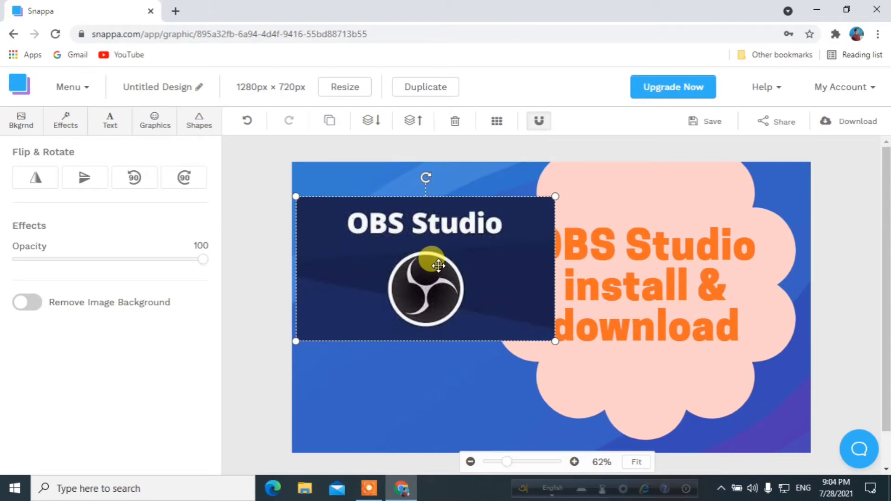
Shrink the OBS Studio image so it clears the pink shape, move it back to the canvas's upper-left area and deselect it.
drag(556, 197, 483, 235)
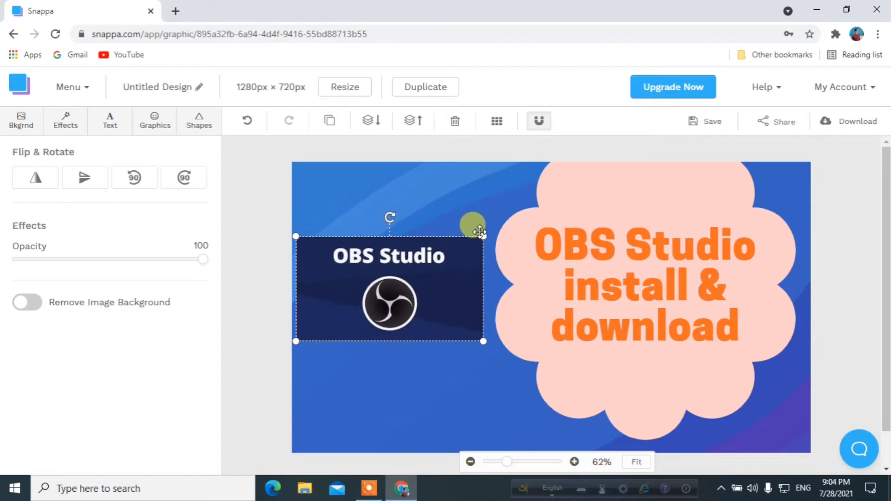
drag(410, 307, 404, 246)
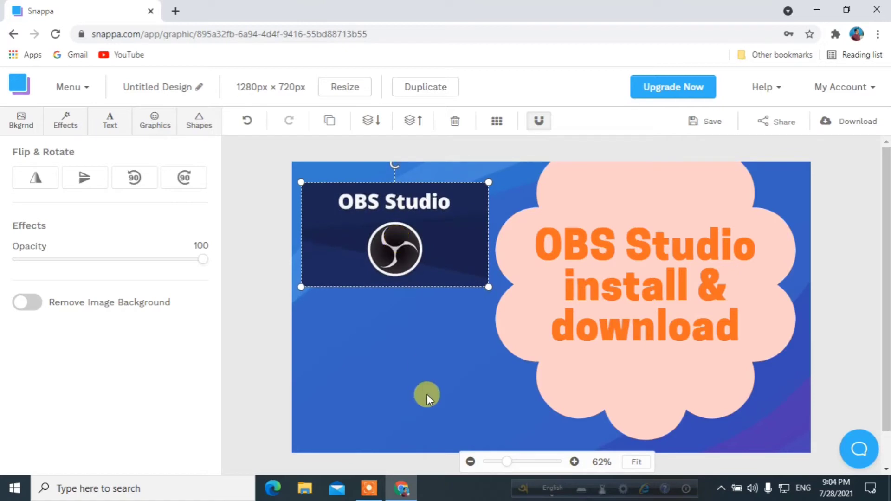
click(416, 384)
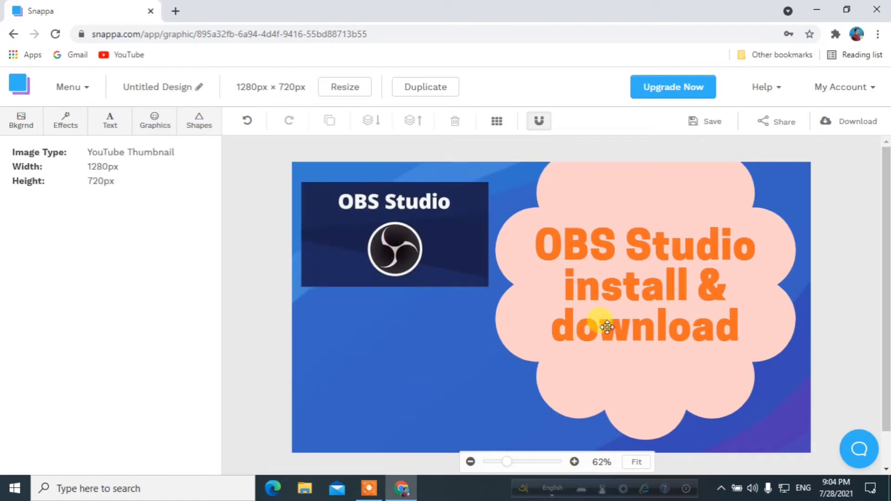
Reduce the size of the pink scalloped shape and reposition it near the right edge of the canvas.
click(594, 374)
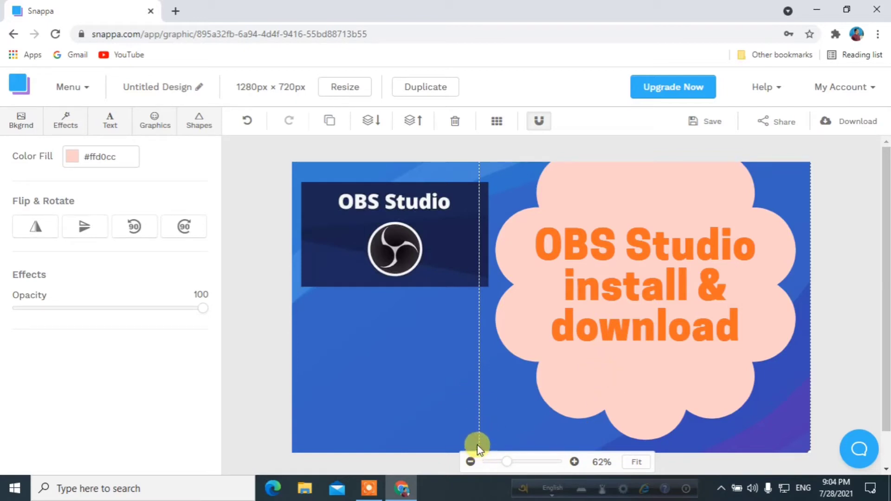
click(613, 331)
click(566, 374)
drag(808, 449, 787, 428)
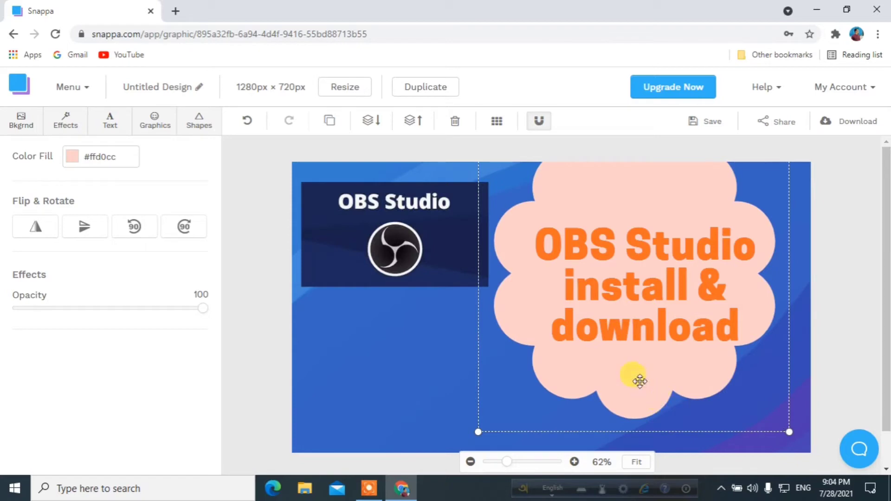
drag(633, 378, 651, 403)
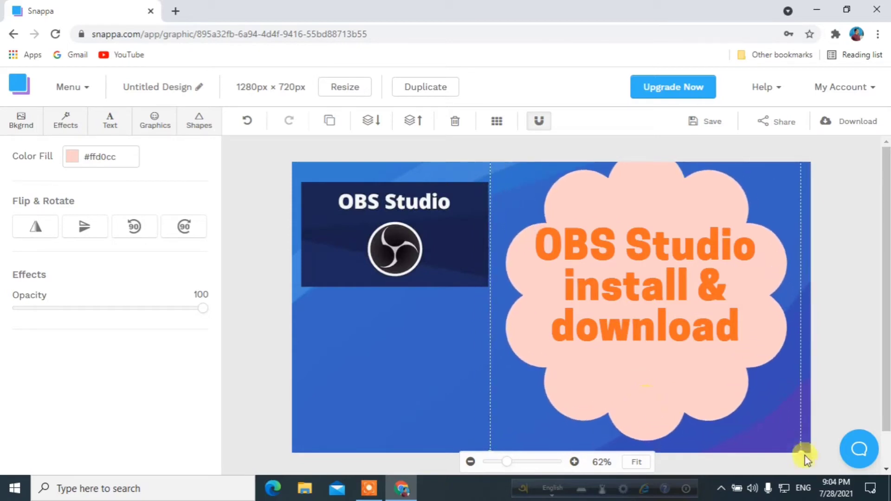
drag(798, 448, 779, 431)
drag(672, 398, 701, 417)
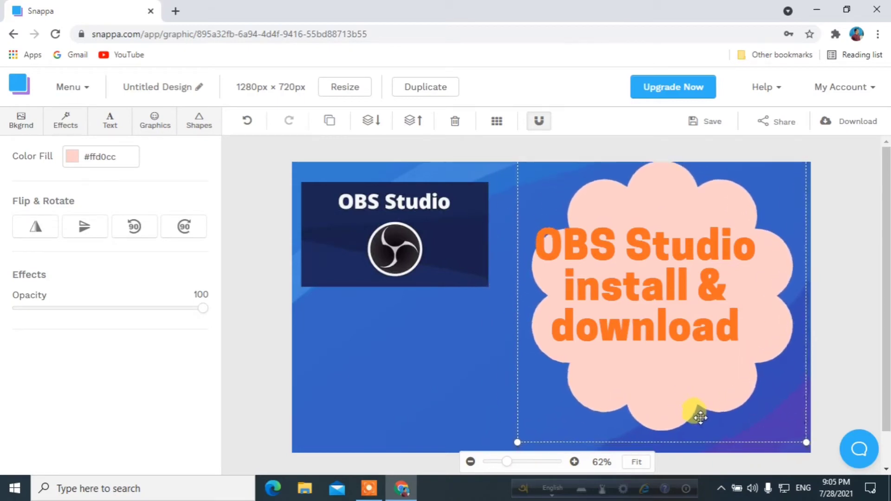
Move the "OBS Studio install & download" heading to the middle of the pink shape and deselect it.
click(655, 320)
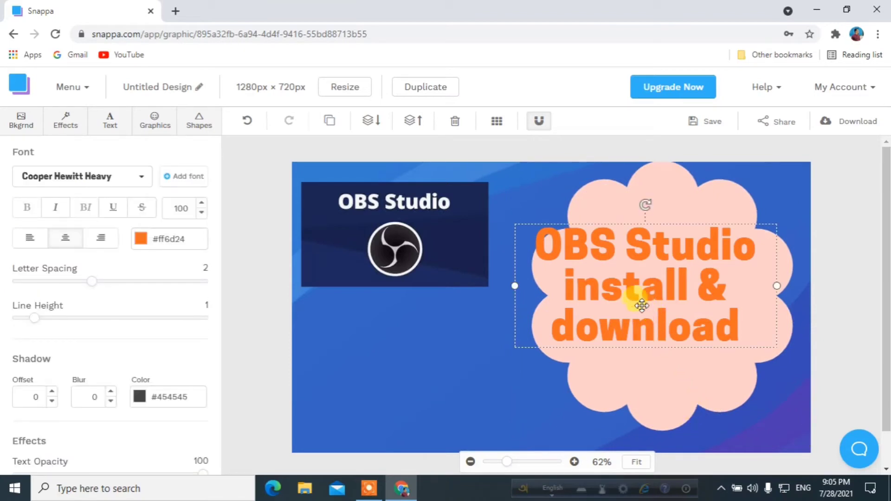
drag(636, 294, 655, 310)
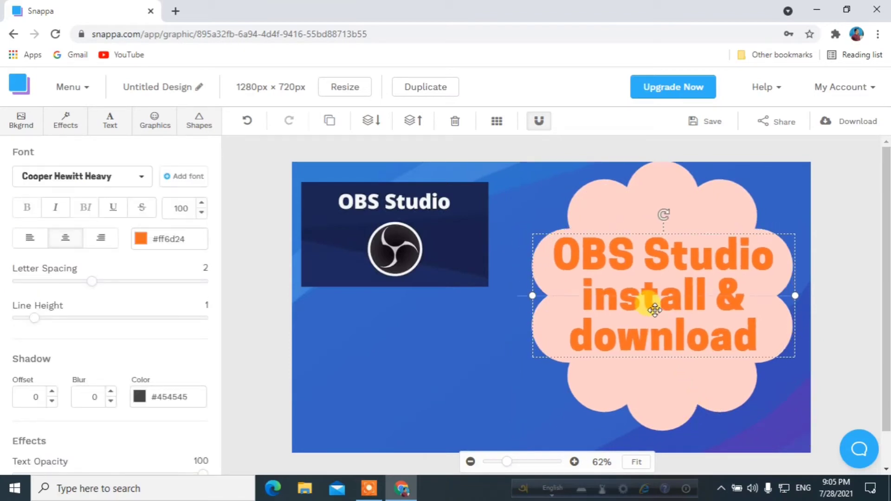
click(550, 392)
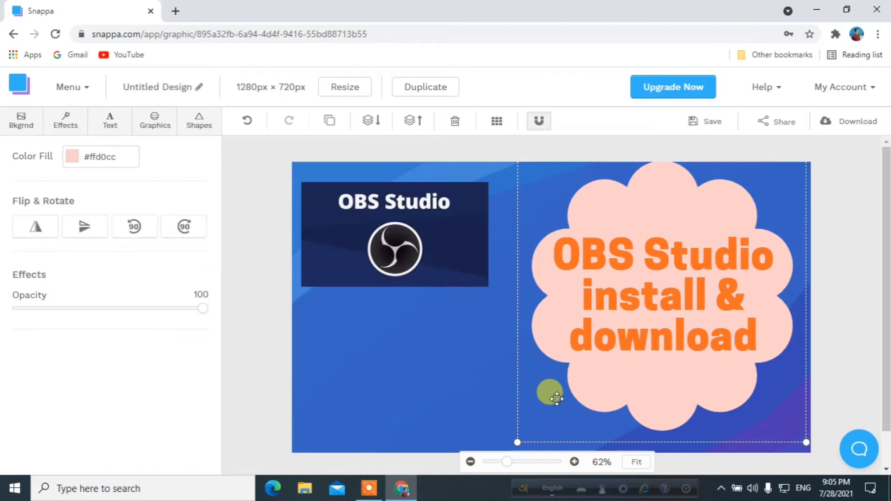
click(470, 394)
Enlarge the OBS Studio image to fill the space beside the pink shape, adjust its position and deselect it.
drag(425, 283, 429, 285)
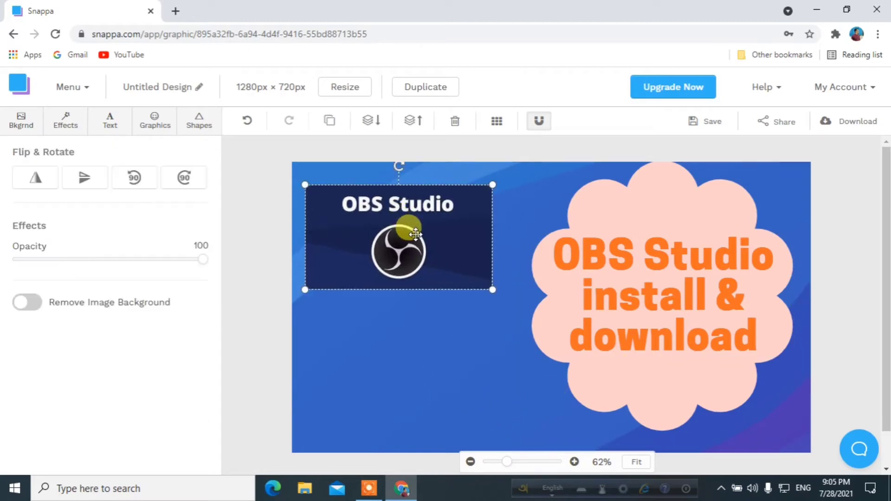
drag(493, 290, 513, 322)
drag(435, 270, 432, 261)
click(455, 370)
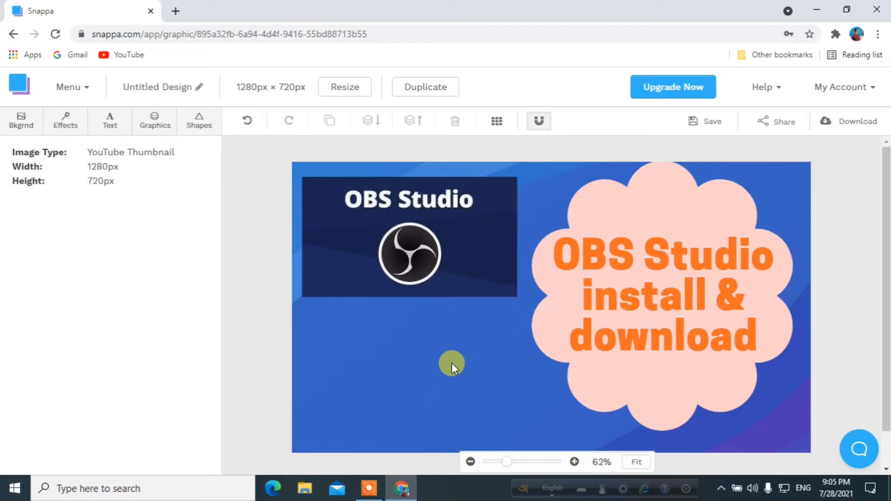
Add a subheading text box and place it in the empty area below the OBS Studio image.
click(107, 122)
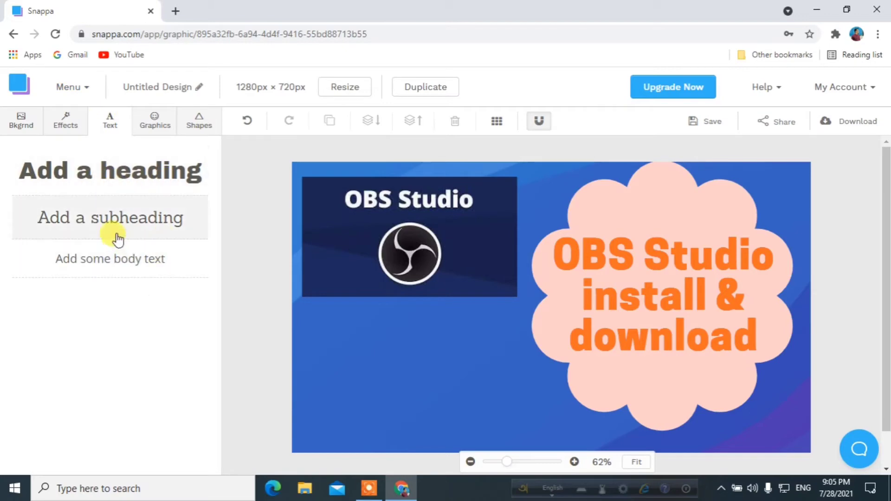
click(138, 222)
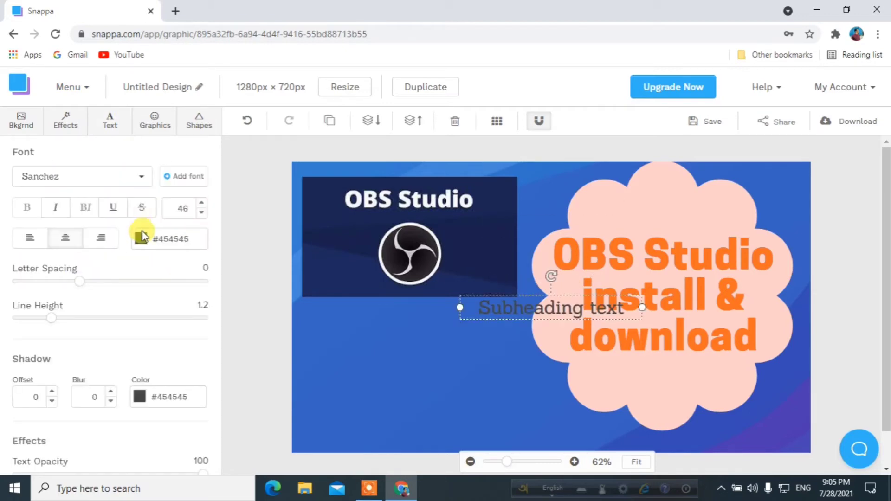
drag(521, 307, 408, 374)
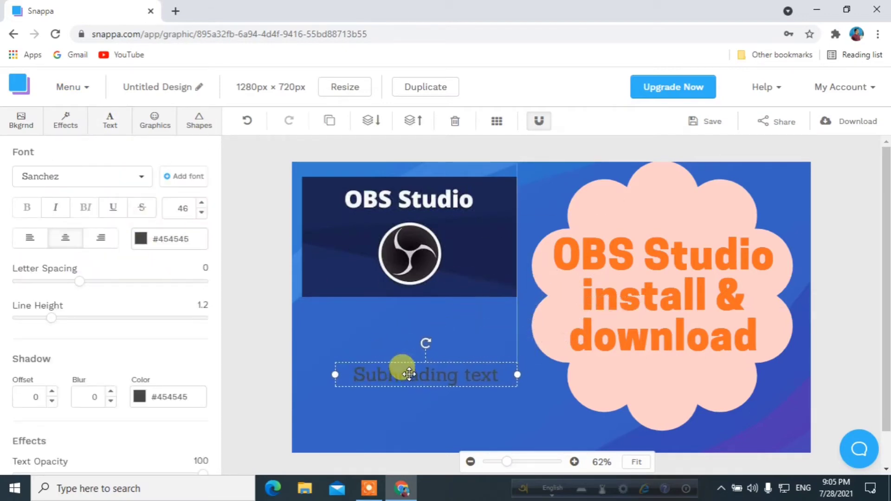
Clear the "Subheading text" placeholder from the new text box, keeping the empty box in editing mode.
double_click(467, 373)
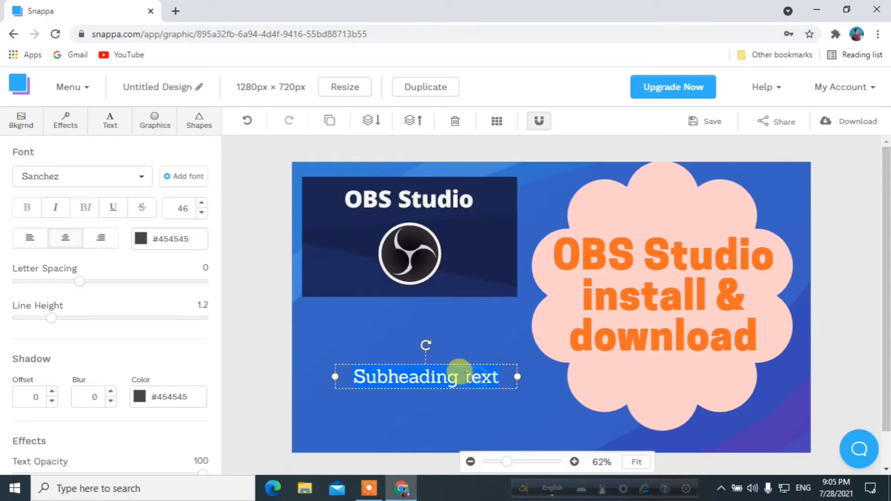
click(497, 374)
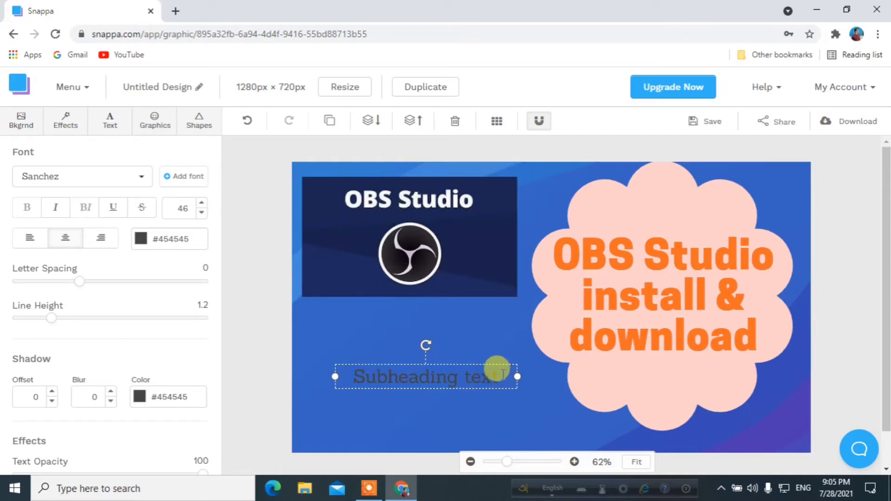
key(BackSpace)
key(BackSpace)
key(BackSpace)
key(BackSpace)
key(BackSpace)
key(BackSpace)
key(BackSpace)
key(BackSpace)
key(BackSpace)
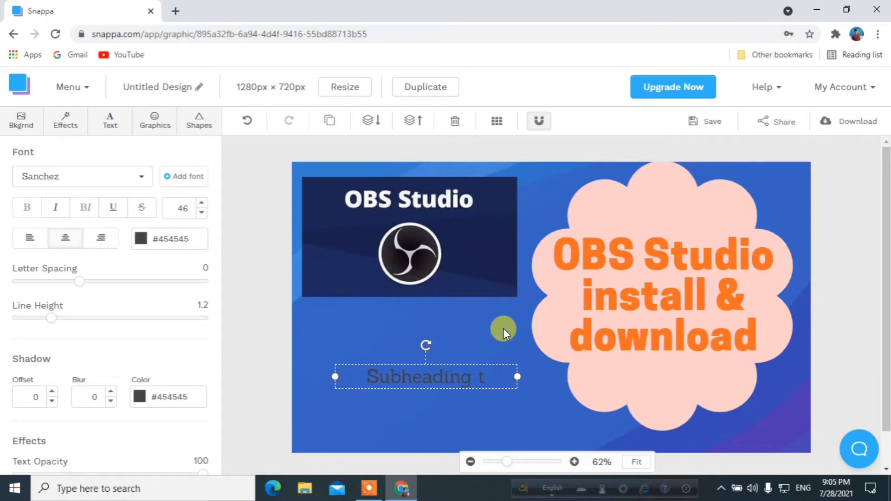
key(BackSpace)
key(BackSpace)
key(BackSpace)
key(BackSpace)
key(BackSpace)
key(BackSpace)
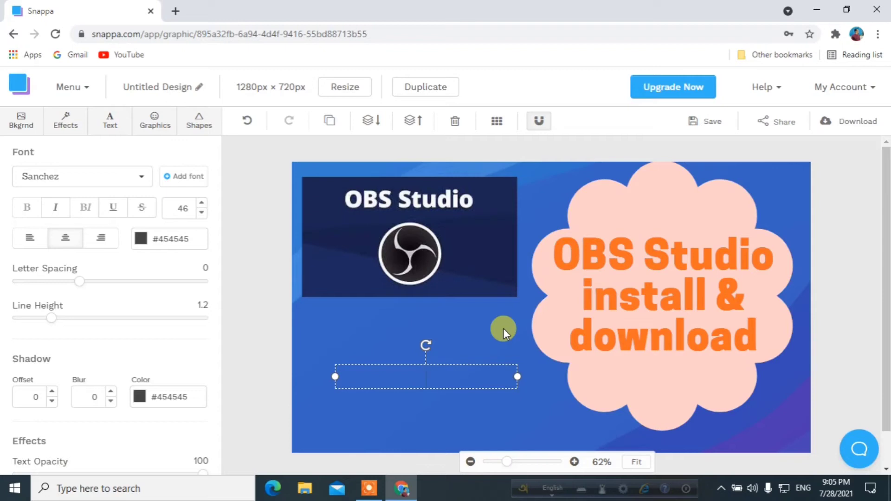
Enter "obs studio in windows 10" as the subheading below the OBS Studio image.
text(obs studio)
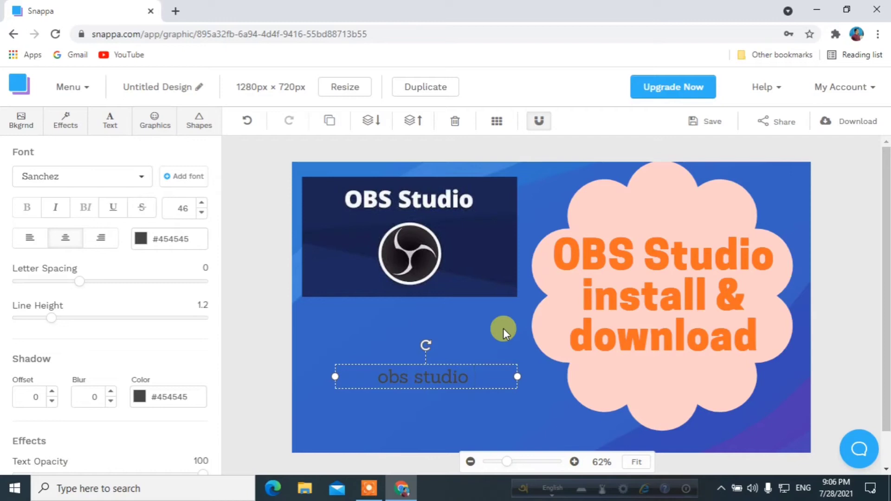
text( in)
text(w)
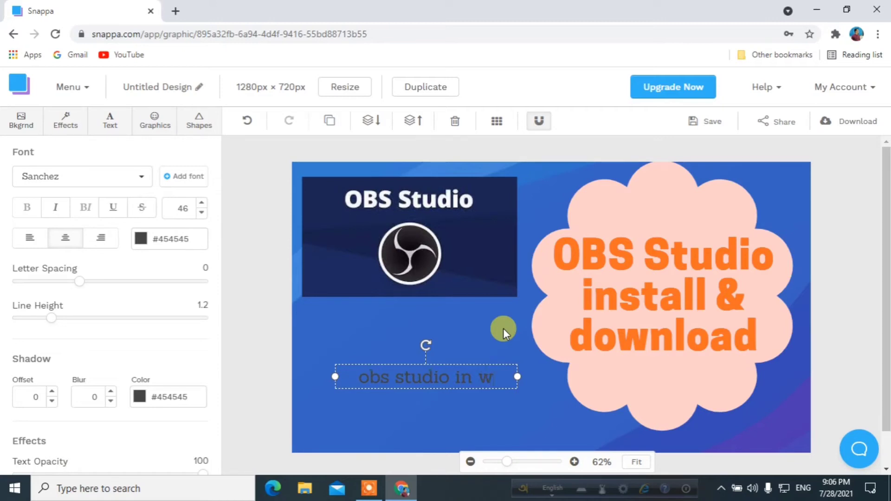
text(in)
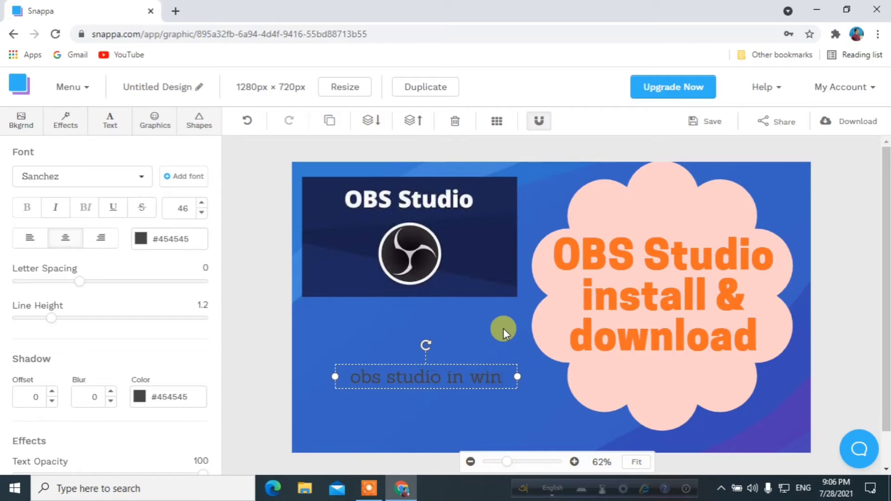
text(do)
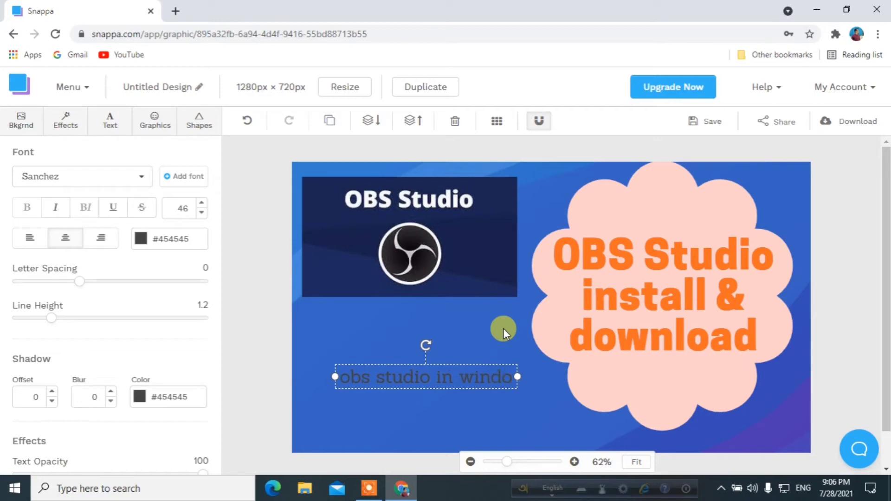
text(w)
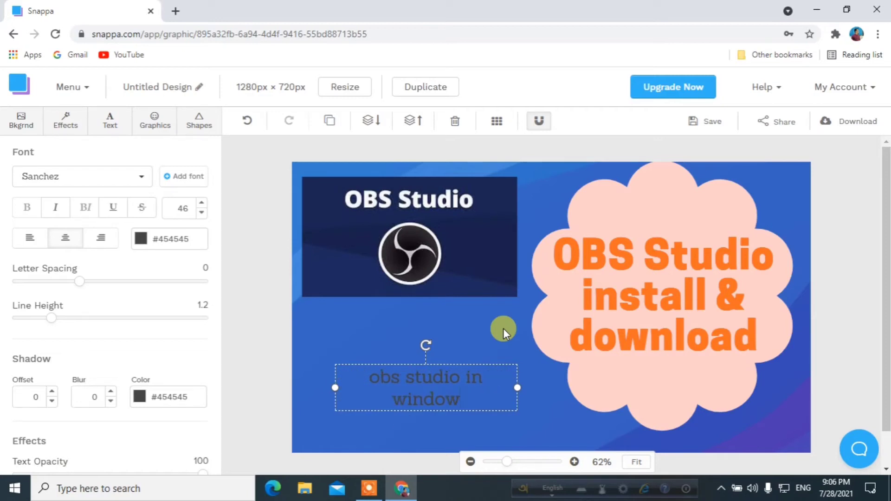
text(s 10)
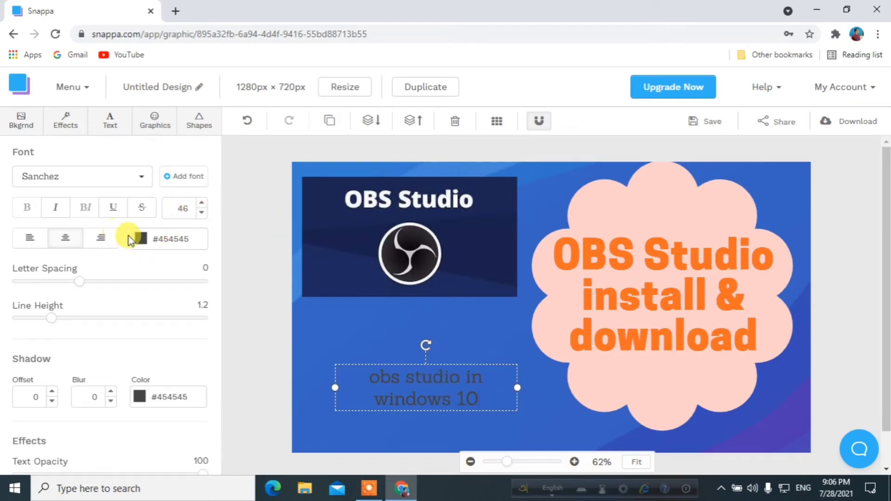
Set the subheading's text color to yellow #ffce54 and deselect the text.
click(140, 238)
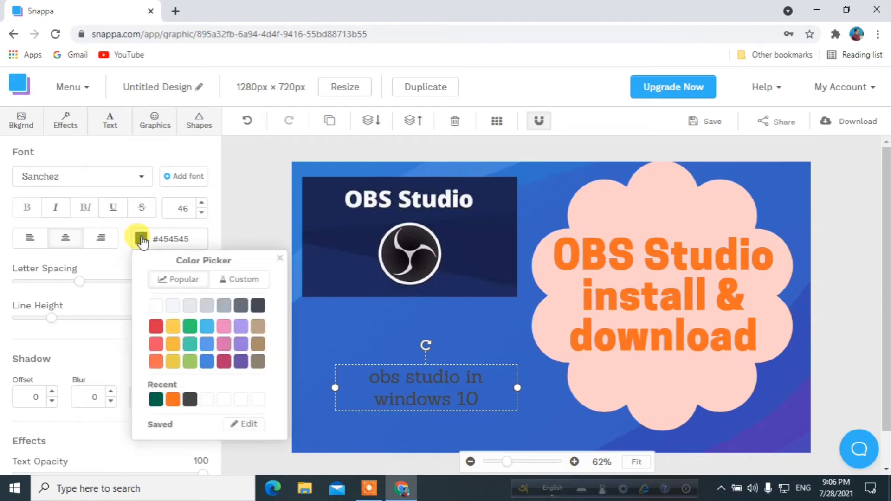
click(157, 327)
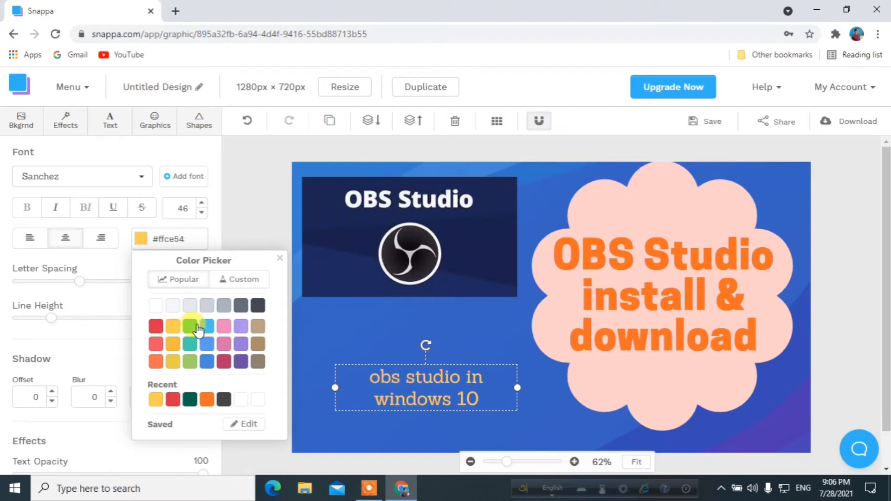
click(378, 322)
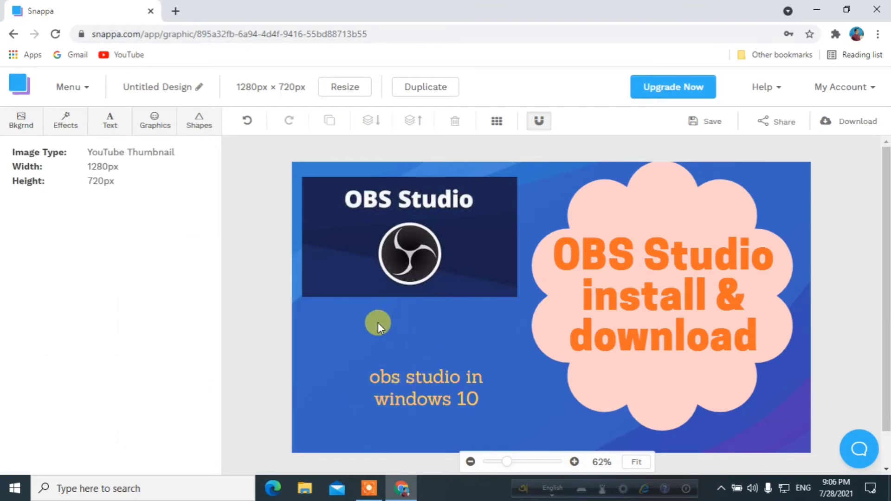
Center the subheading under the OBS Studio image, with its line height set to 1.4 and its letter spacing to 3.
drag(435, 392, 425, 387)
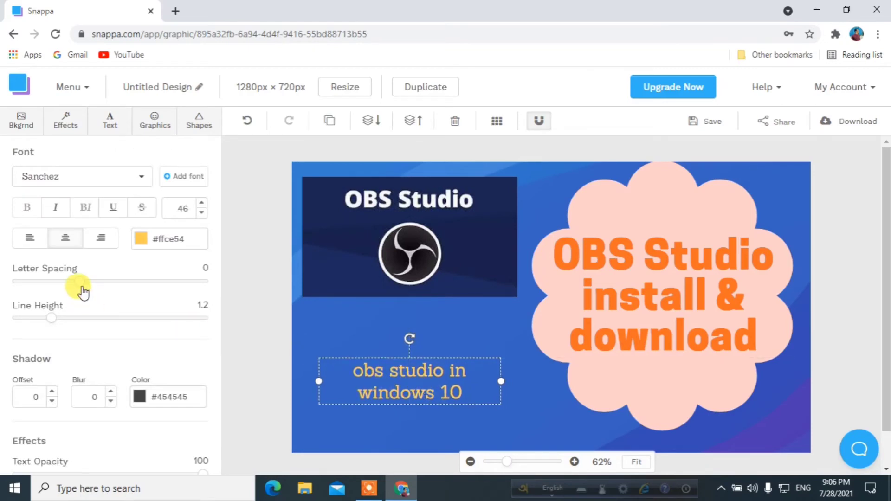
drag(54, 325, 71, 327)
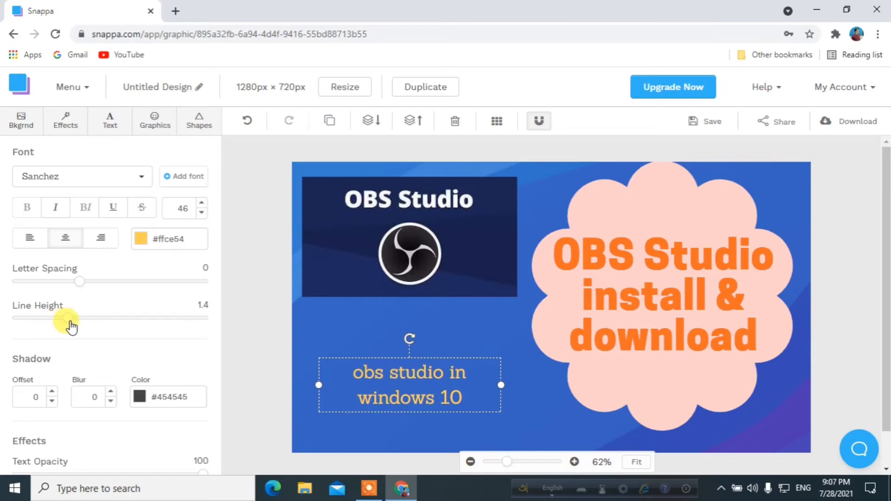
drag(86, 288, 96, 291)
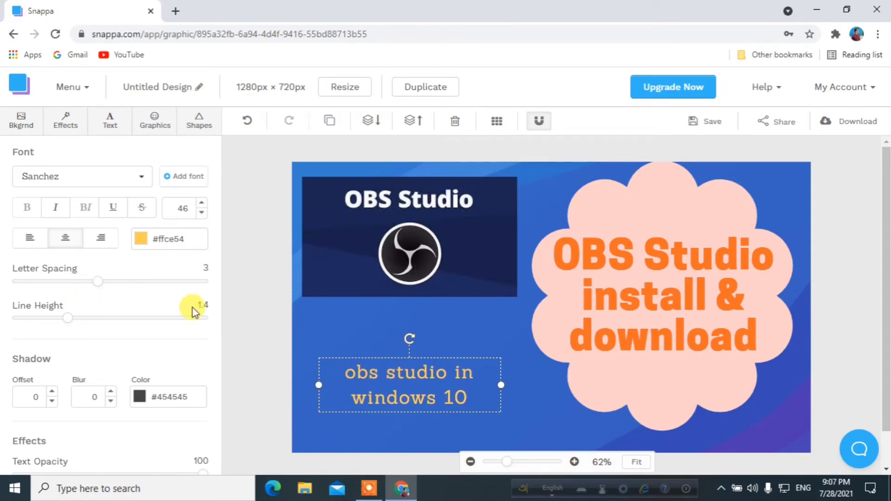
click(516, 391)
click(464, 358)
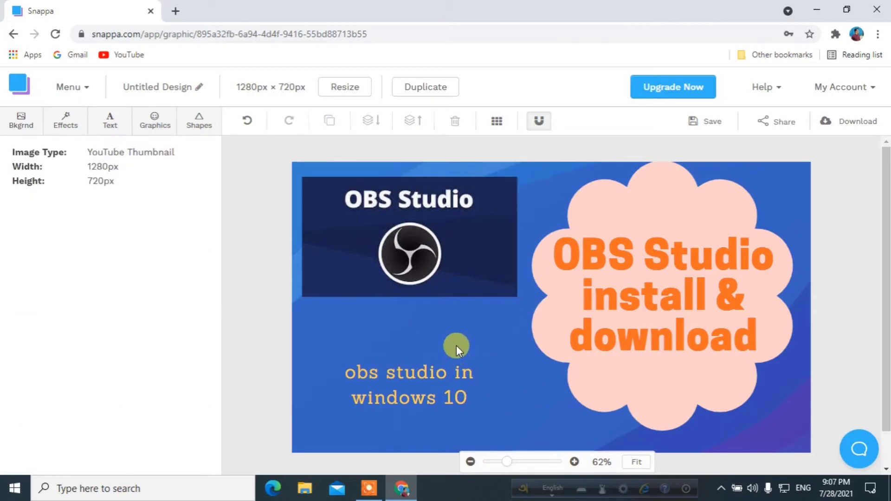
Move the OBS Studio image slightly down towards the subheading and deselect it.
click(420, 232)
drag(463, 297, 425, 304)
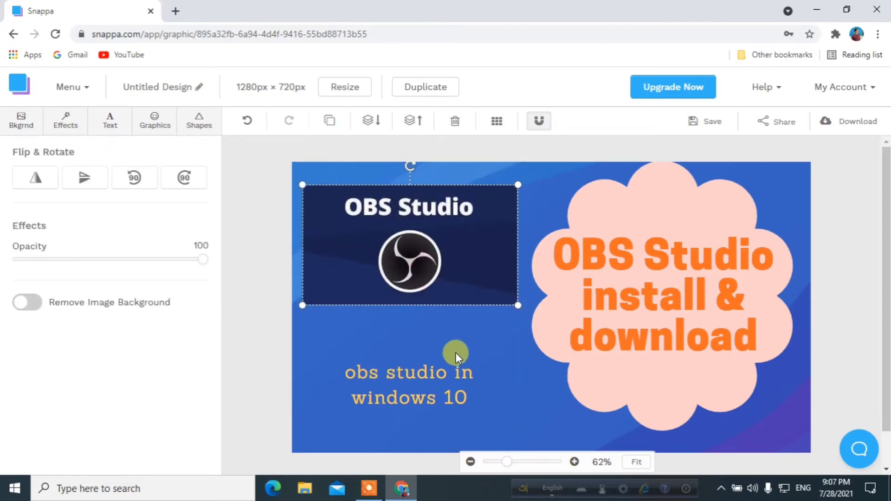
click(458, 345)
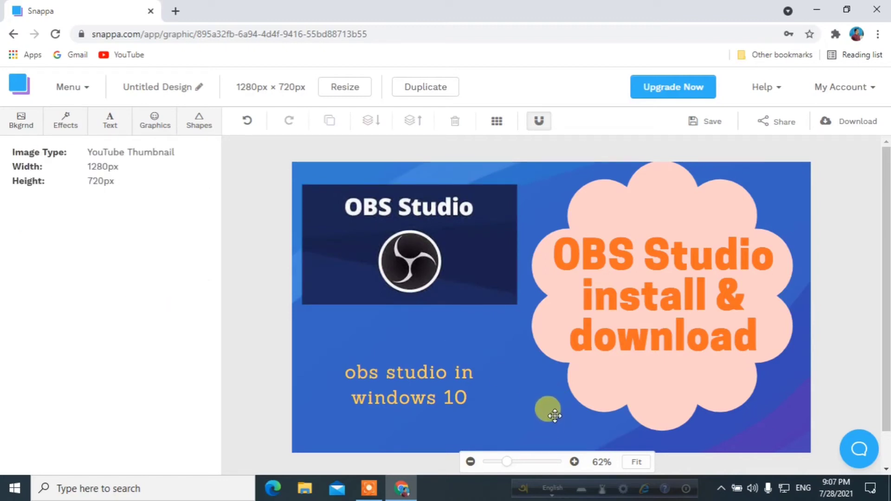
Delete the pink shape behind the heading and move the heading up so its top aligns with the OBS Studio image.
click(637, 398)
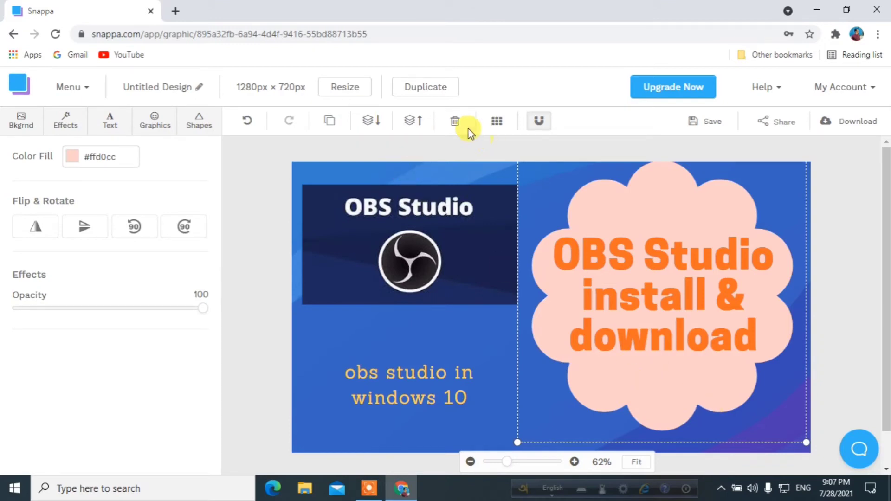
click(455, 121)
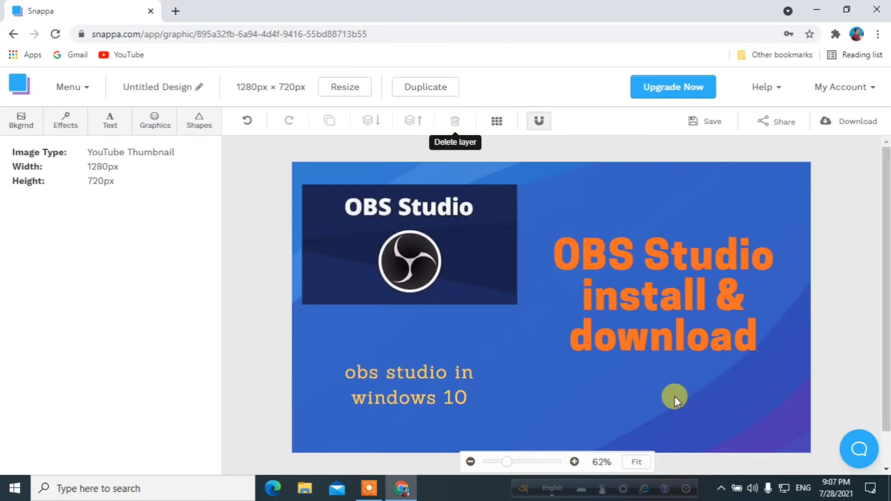
click(655, 280)
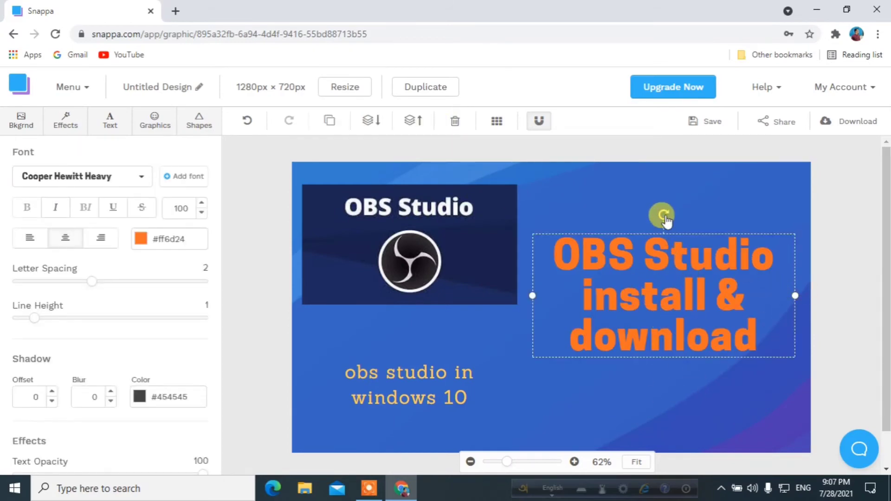
mouse_move(661, 219)
mouse_down()
mouse_move(656, 211)
mouse_move(672, 201)
mouse_move(664, 223)
mouse_up()
drag(672, 277, 677, 228)
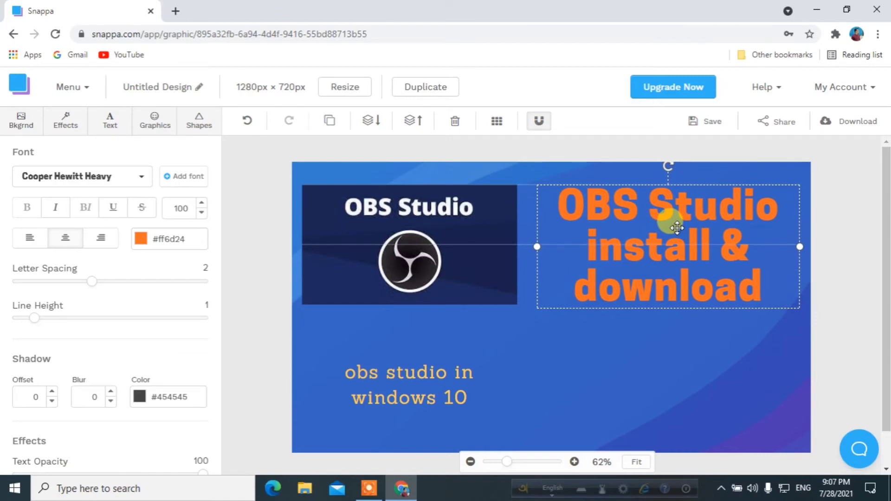
click(658, 379)
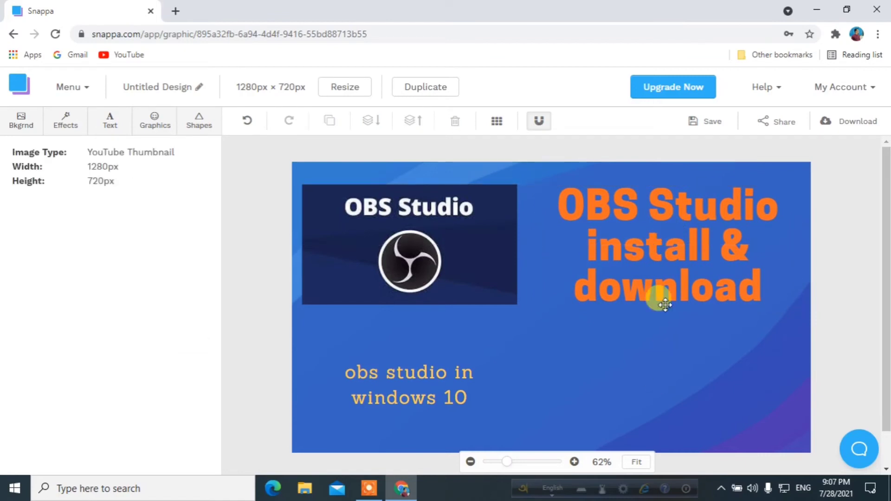
Change the "OBS Studio install & download" heading's text color to white #ffffff and deselect it.
click(656, 259)
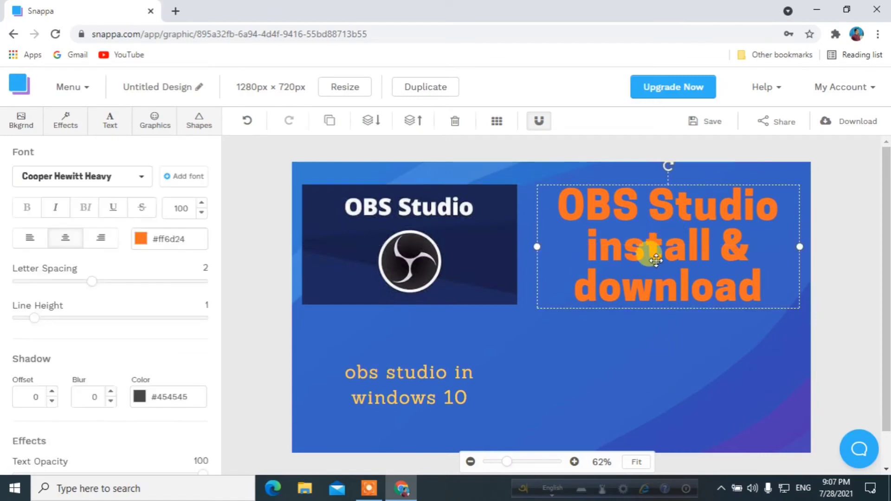
click(142, 239)
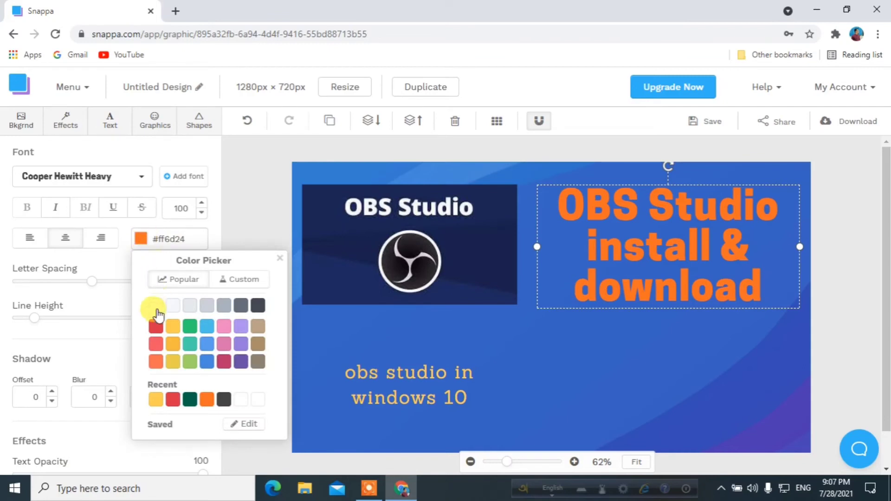
click(190, 327)
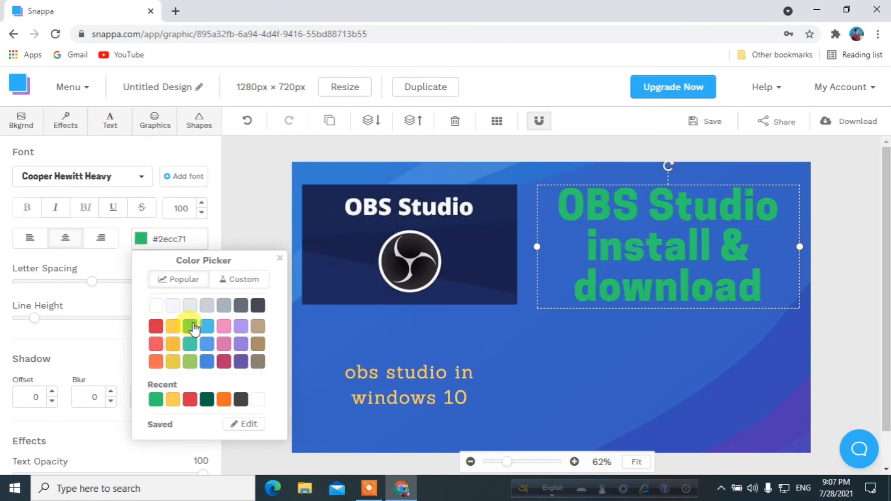
click(157, 306)
click(681, 415)
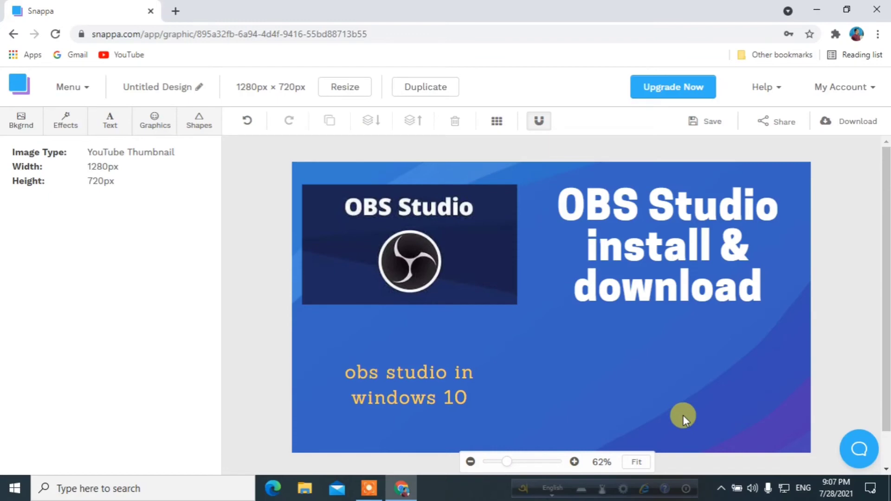
Set the heading's line height to 1.8 and deselect it.
click(683, 253)
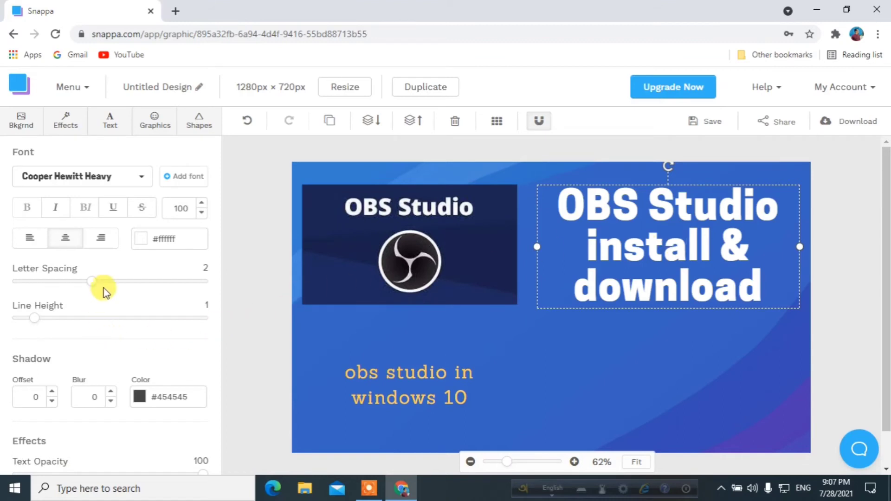
drag(30, 320, 101, 330)
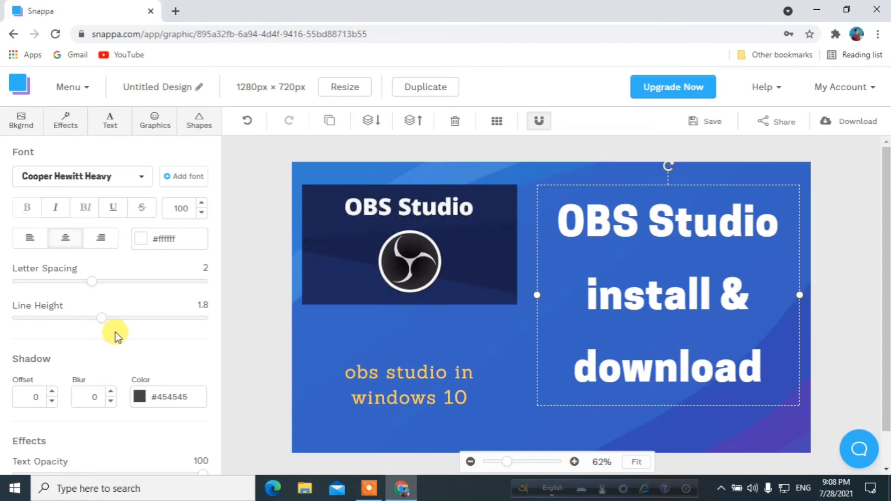
click(494, 421)
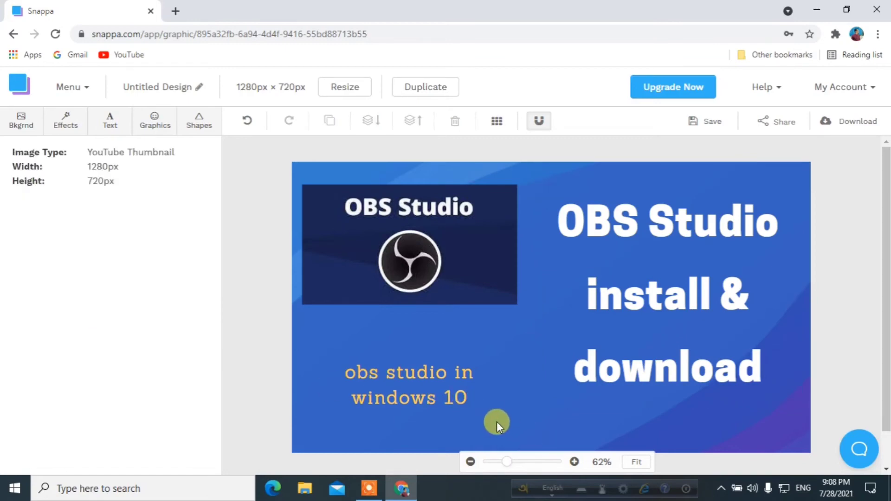
Enlarge the OBS Studio image proportionally until it nearly reaches the heading text, keeping its upper-left corner in place, and deselect everything.
click(432, 229)
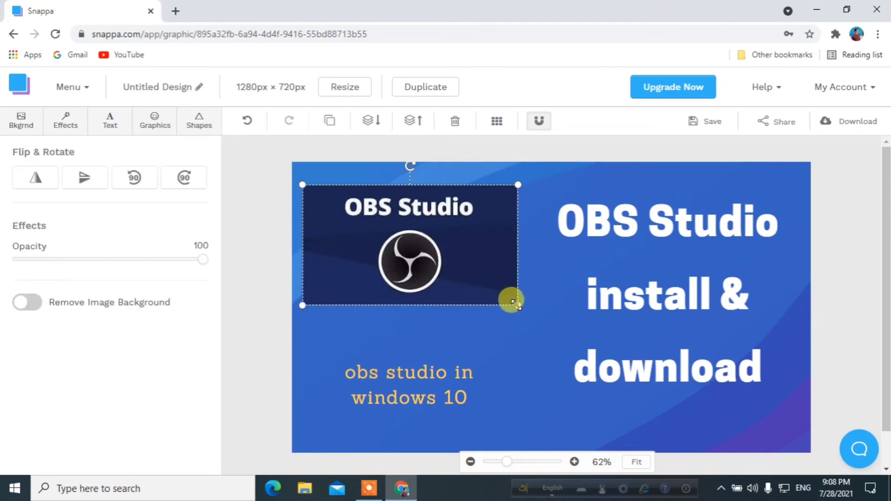
drag(513, 302, 538, 328)
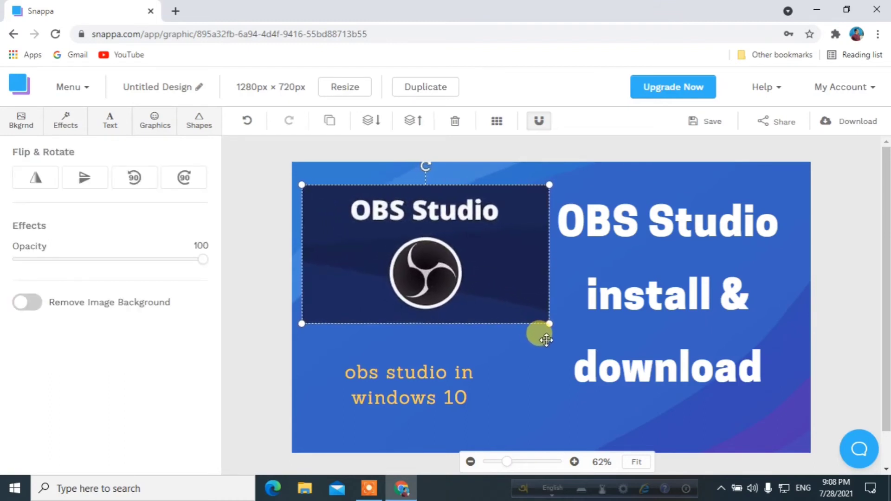
click(542, 386)
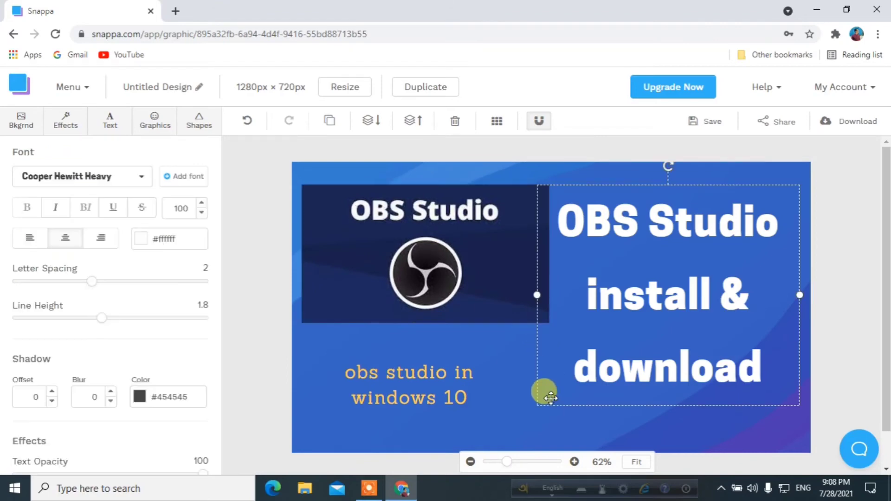
click(515, 430)
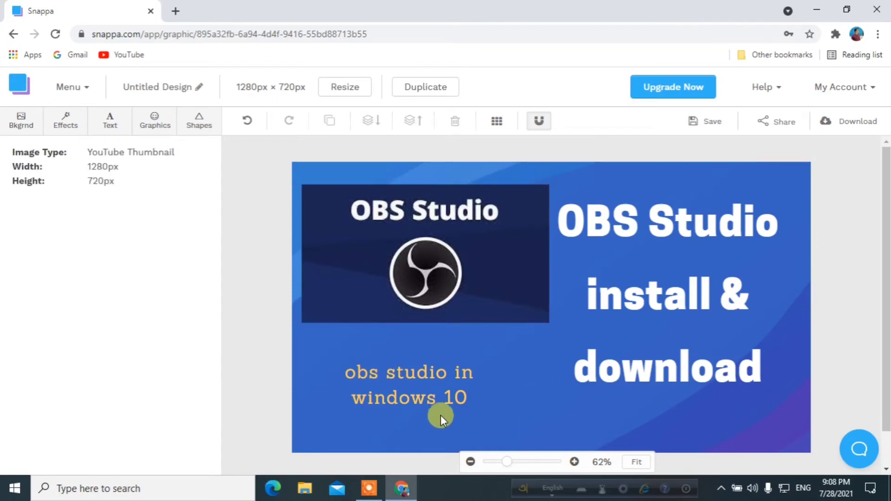
Set the line height of the "obs studio in windows 10" subheading to 1.8 and deselect it.
click(423, 389)
drag(68, 318, 103, 333)
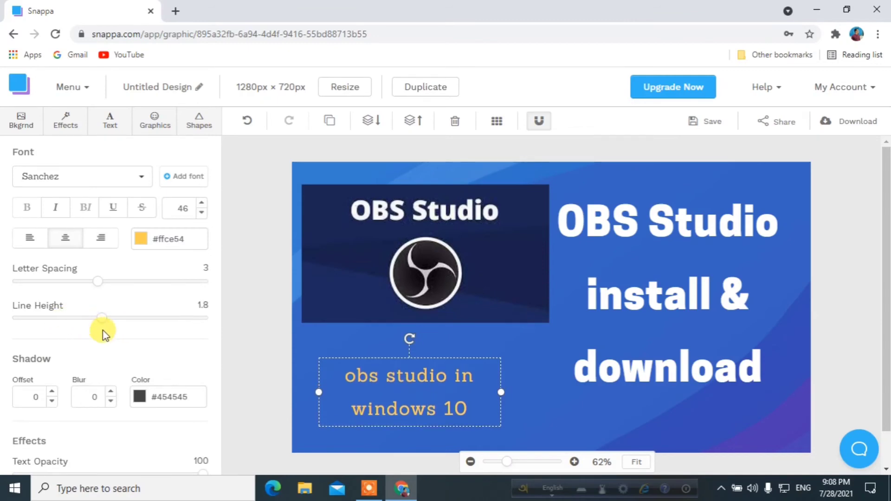
click(566, 409)
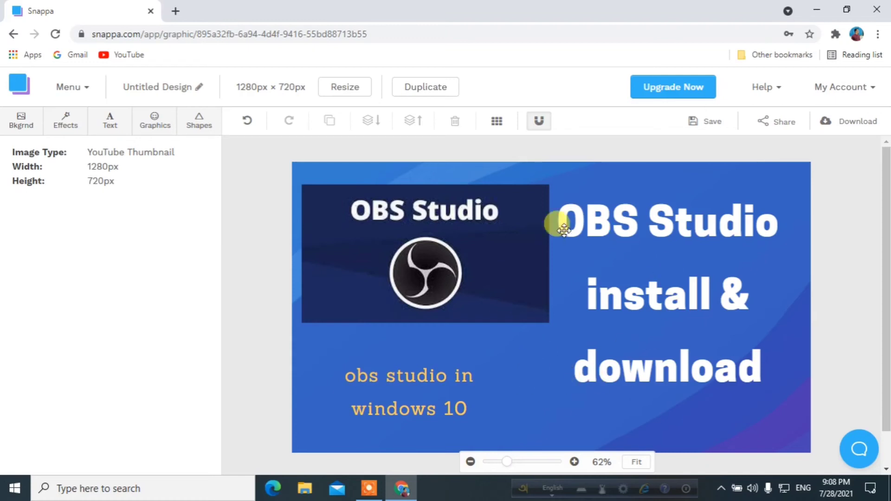
scroll(561, 349, down, 1)
scroll(564, 352, up, 1)
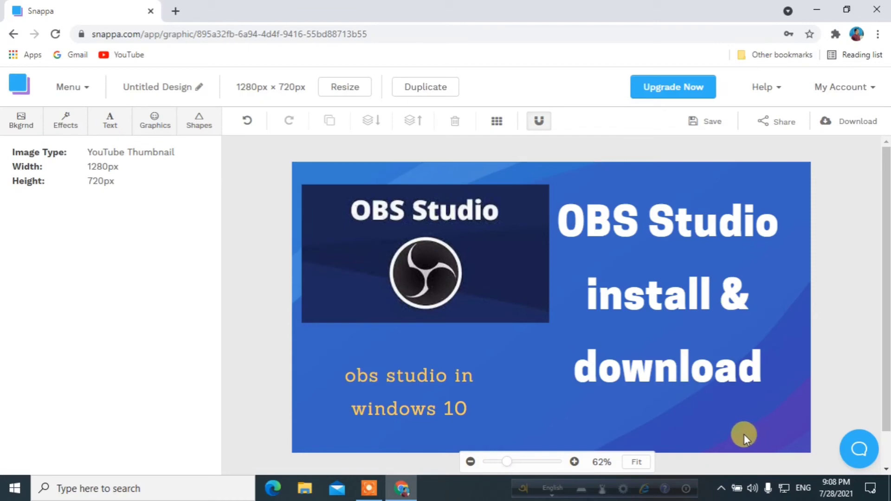
scroll(580, 414, down, 1)
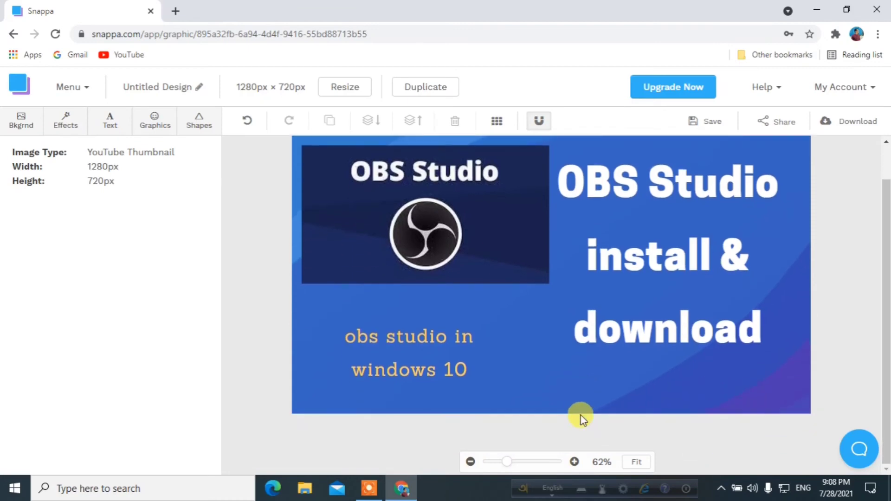
scroll(580, 391, up, 1)
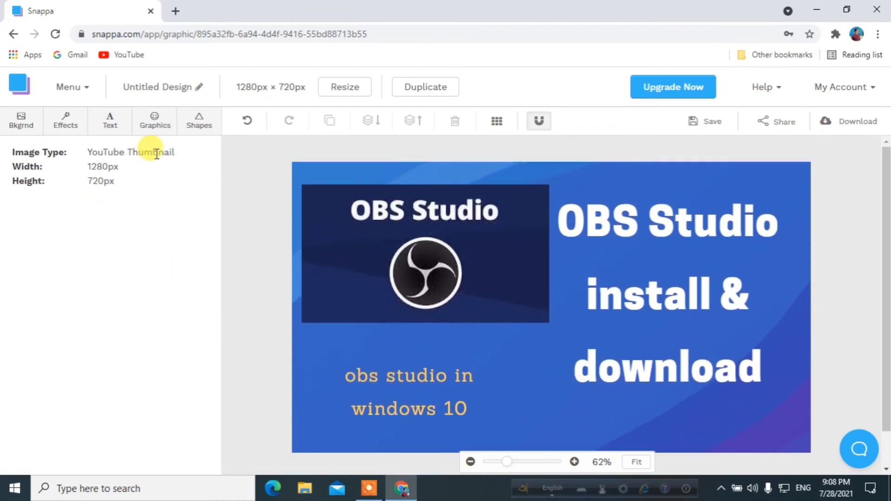
Look through the available shapes, uploaded images, text presets and stock photos for further thumbnail elements.
click(195, 122)
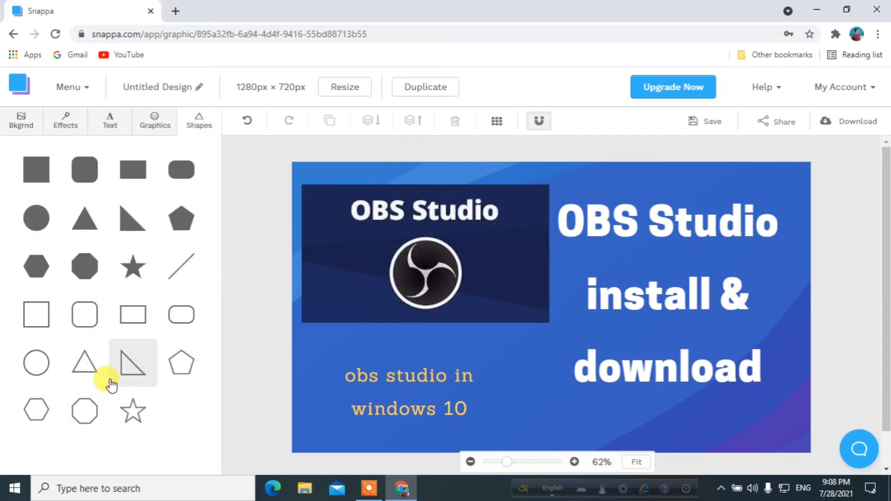
click(155, 124)
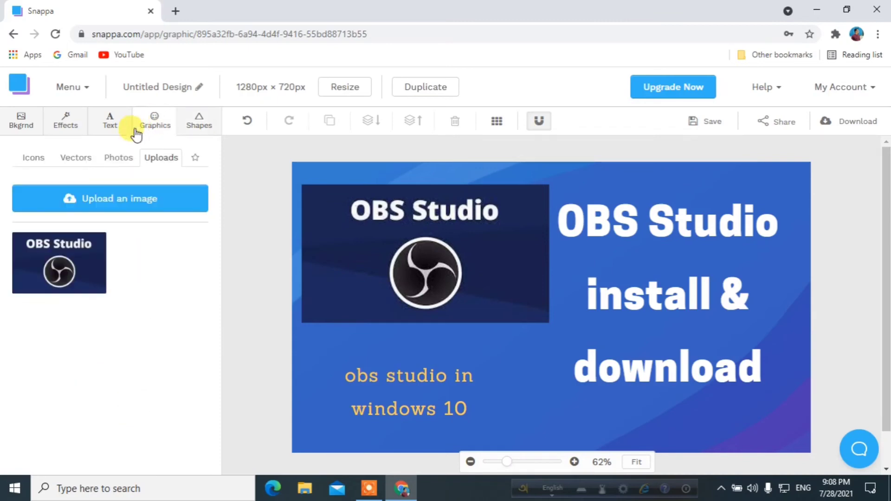
click(112, 127)
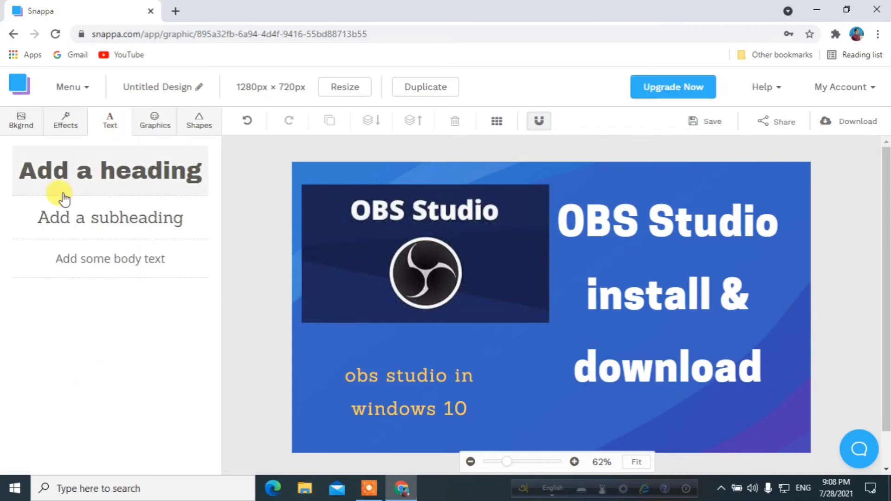
click(156, 126)
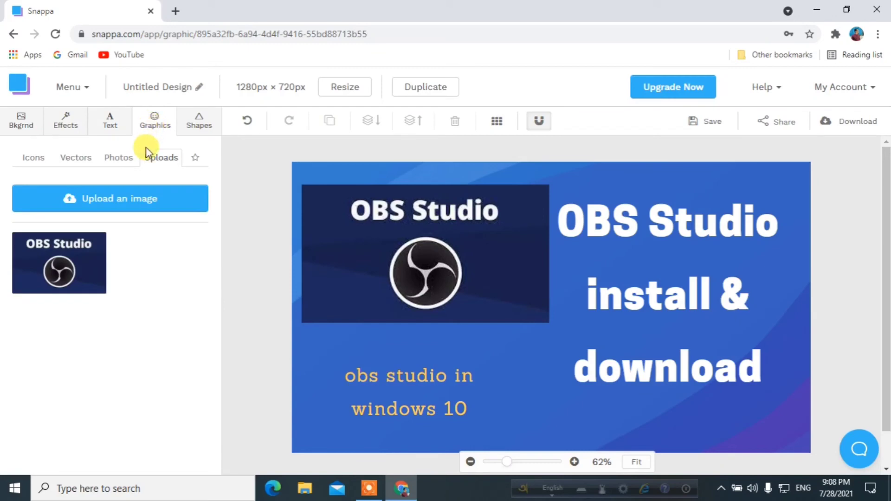
click(117, 163)
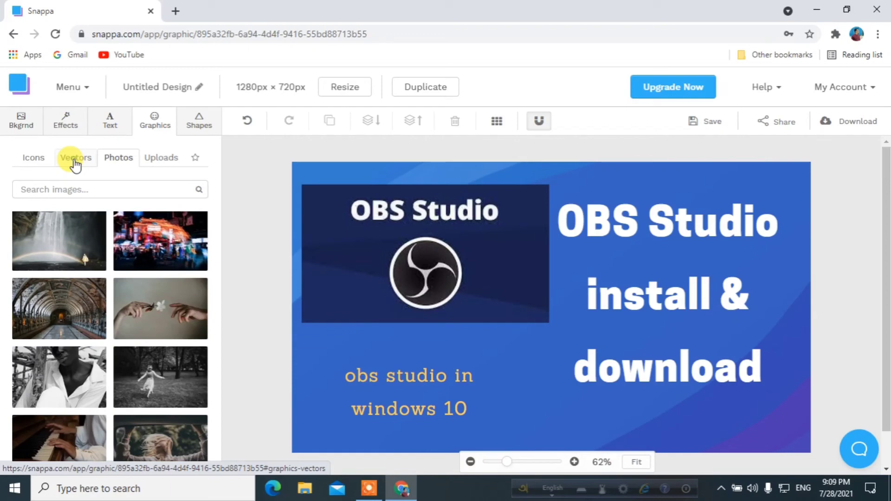
Browse the vector graphics library for a decorative element that suits the thumbnail.
click(75, 163)
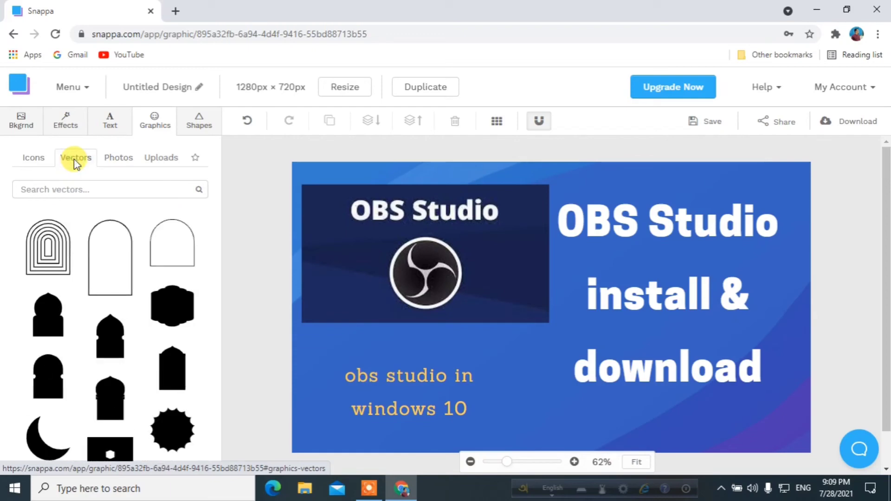
scroll(116, 329, down, 6)
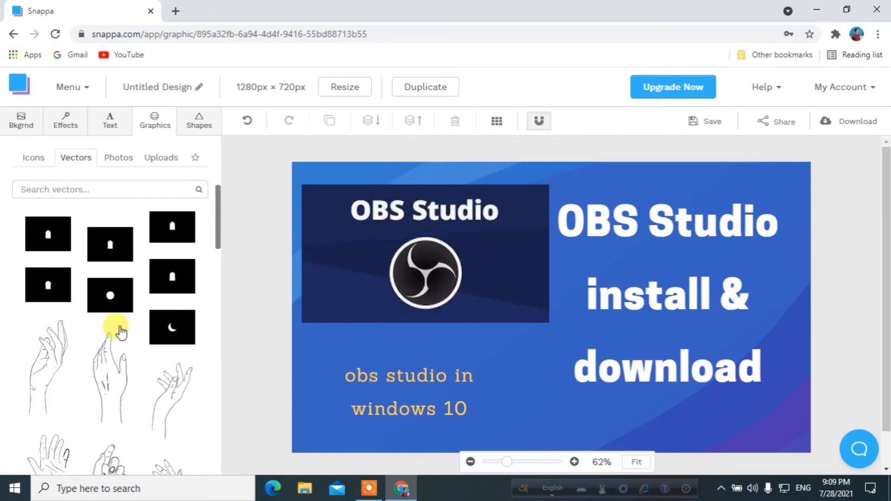
scroll(119, 332, down, 3)
scroll(119, 332, up, 3)
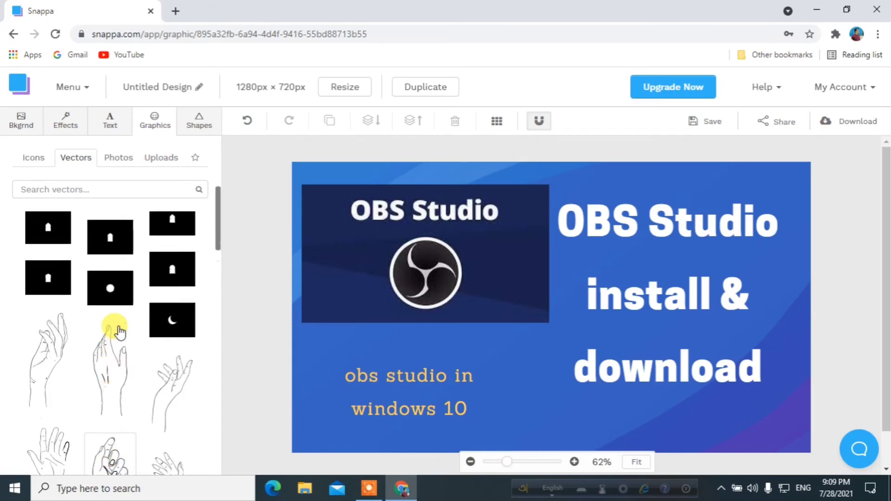
scroll(120, 332, up, 2)
scroll(120, 332, down, 8)
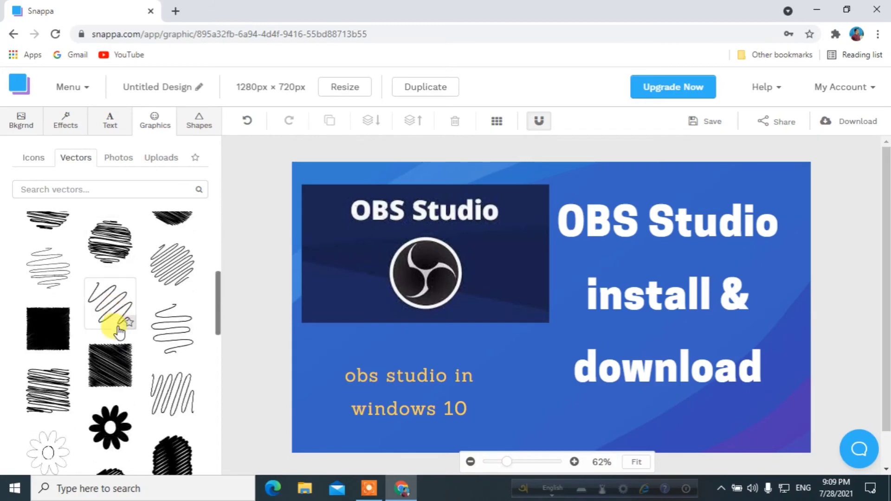
scroll(120, 332, down, 5)
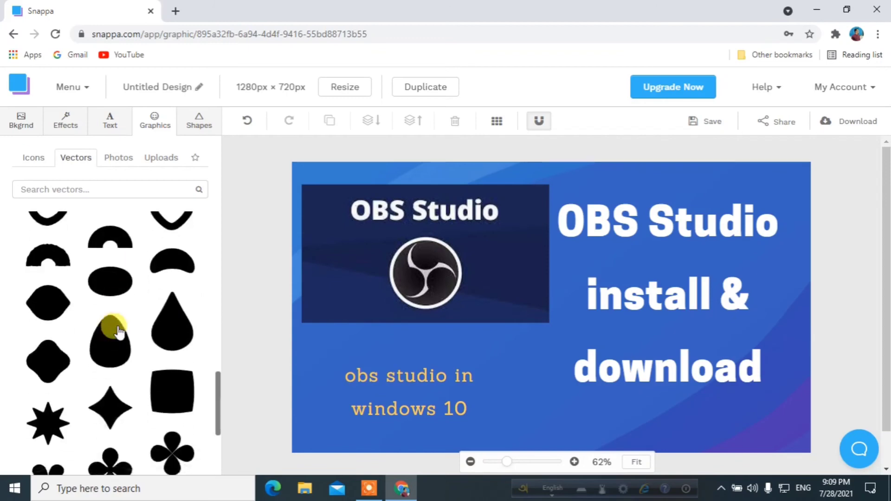
scroll(120, 333, up, 2)
scroll(120, 332, down, 3)
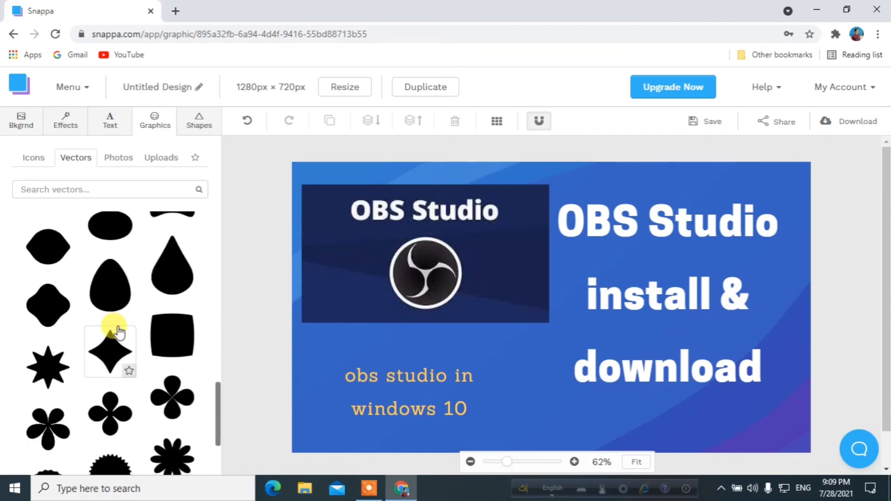
scroll(111, 321, down, 3)
scroll(114, 332, up, 3)
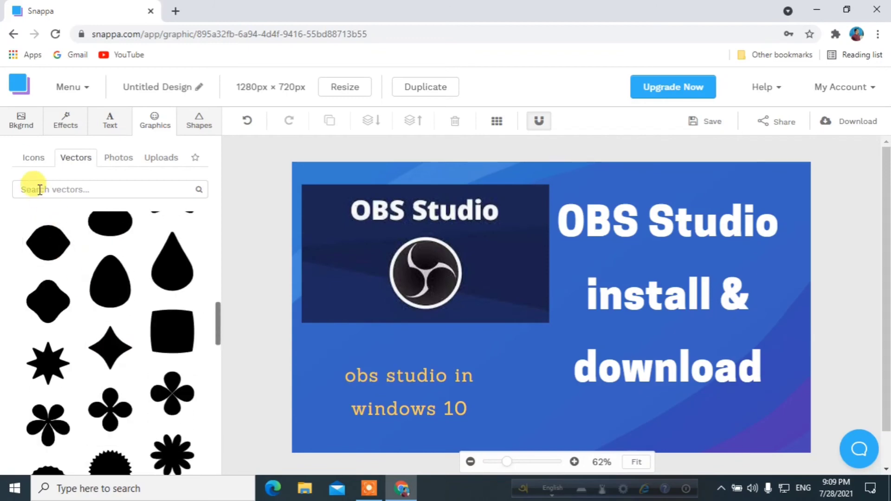
Browse the icon graphics library for an icon that suits the OBS Studio thumbnail.
click(32, 157)
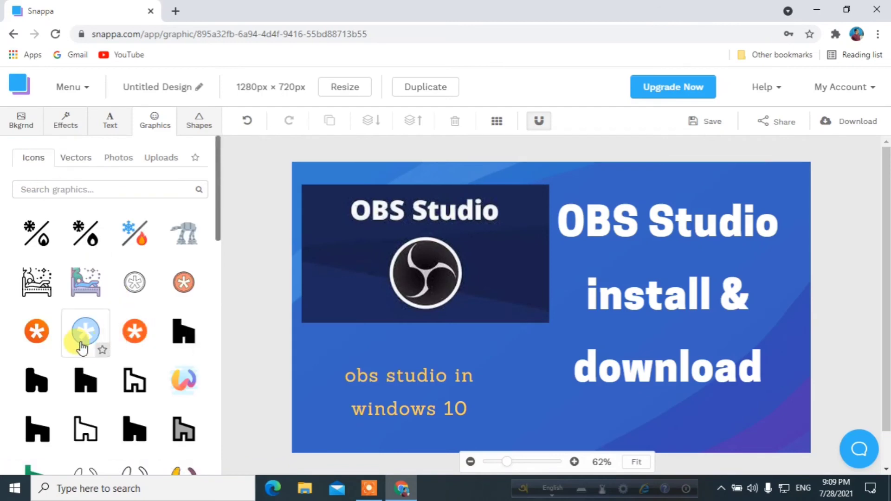
scroll(82, 349, down, 4)
scroll(86, 352, up, 4)
scroll(87, 354, down, 7)
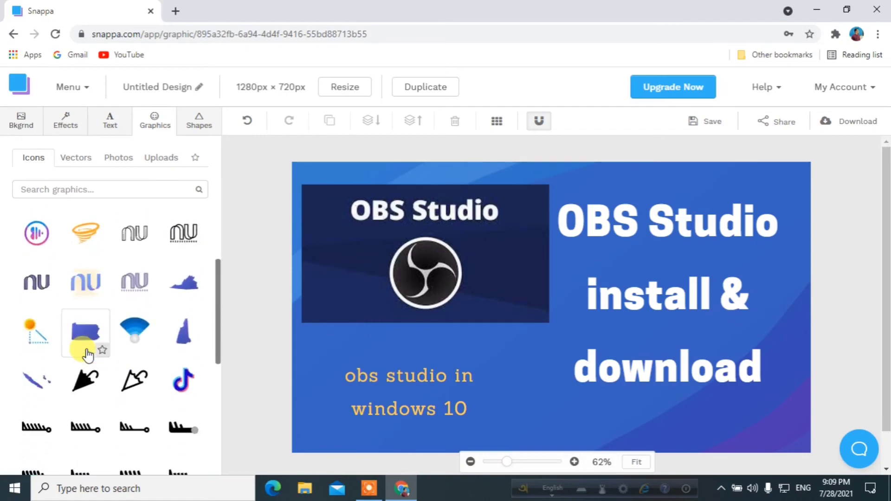
scroll(87, 354, down, 5)
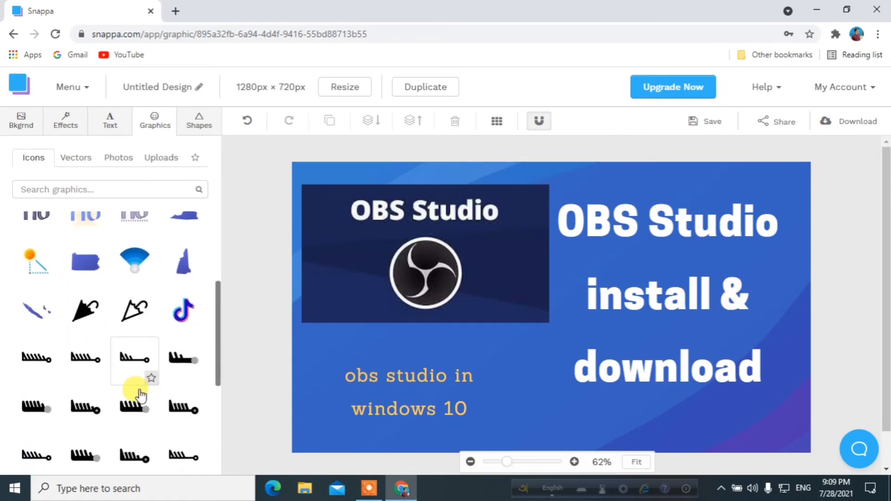
scroll(139, 394, down, 1)
scroll(102, 378, up, 13)
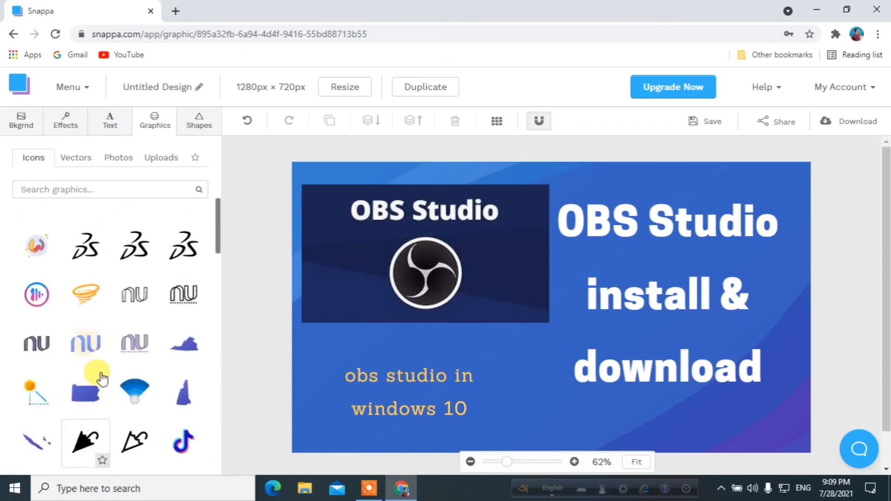
Review the text presets, the background effect settings, and the pattern and photo backgrounds available for the design.
click(110, 122)
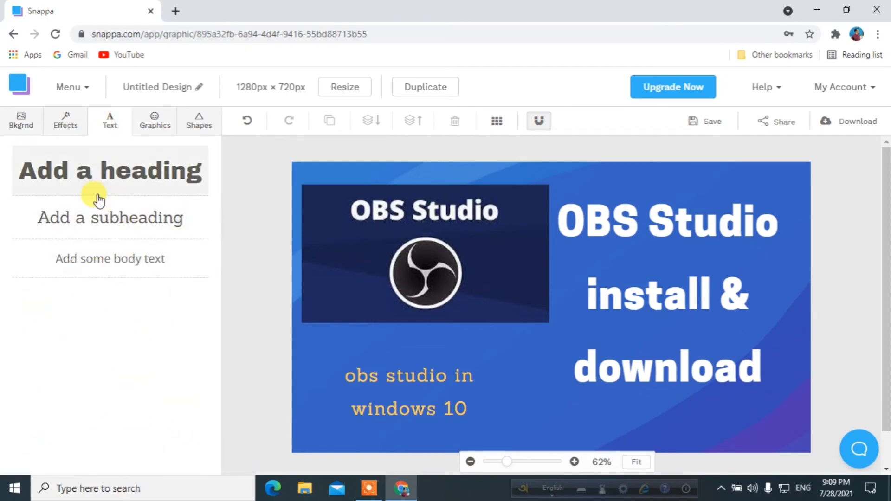
click(65, 122)
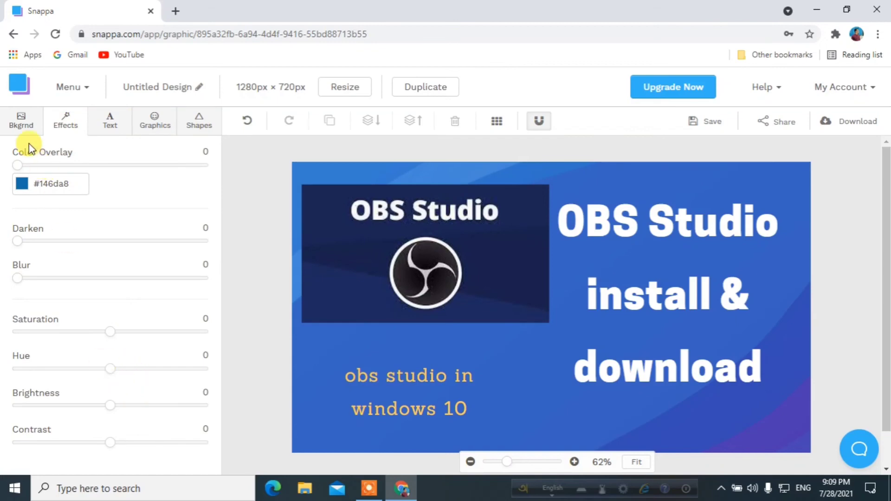
click(21, 120)
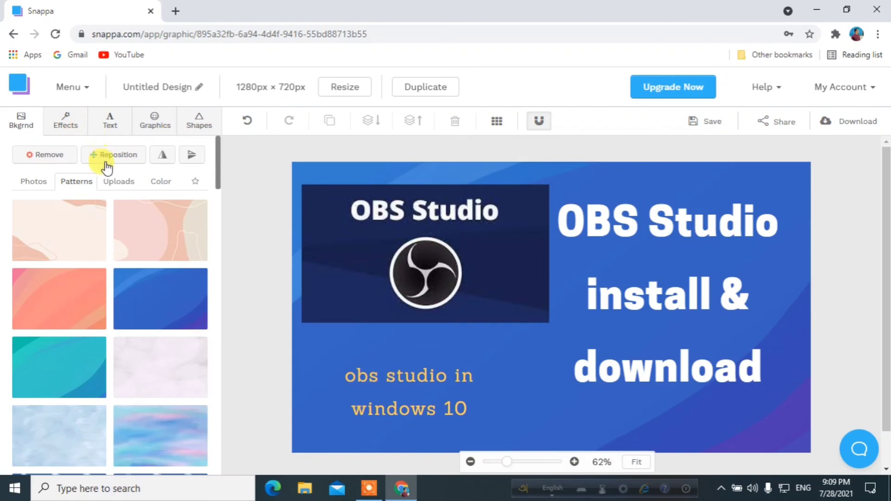
click(42, 187)
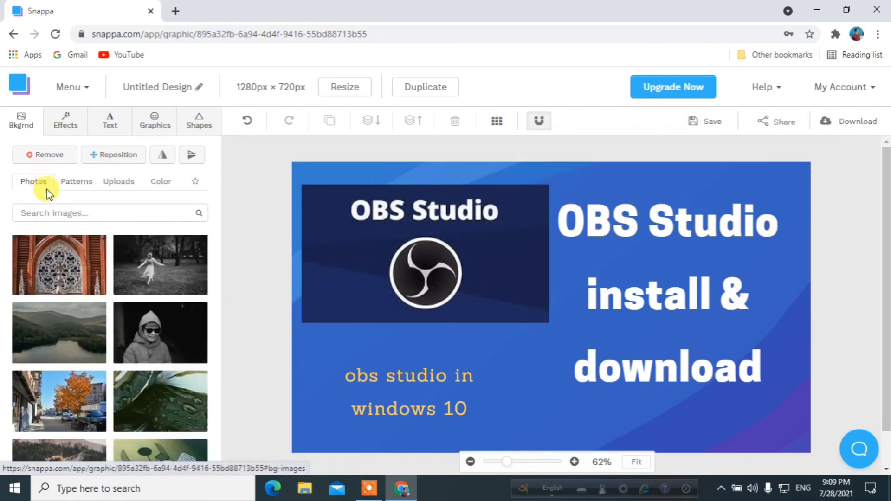
scroll(112, 278, down, 4)
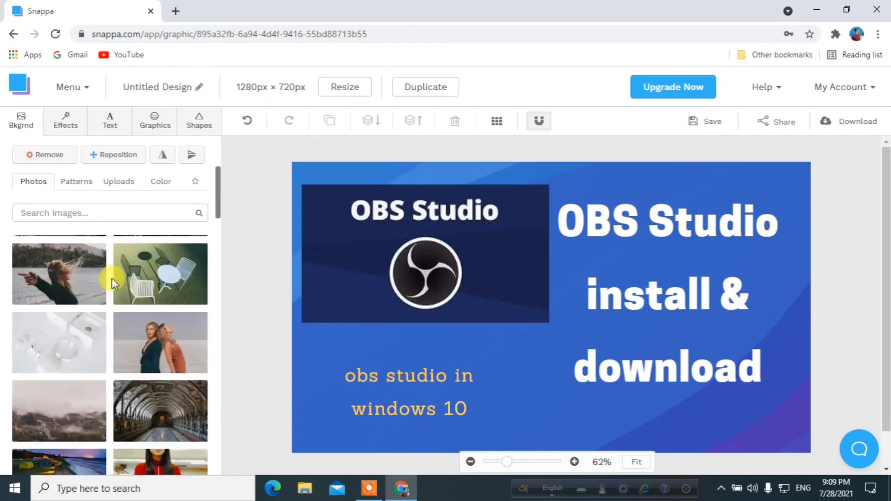
scroll(112, 278, up, 3)
scroll(112, 277, down, 4)
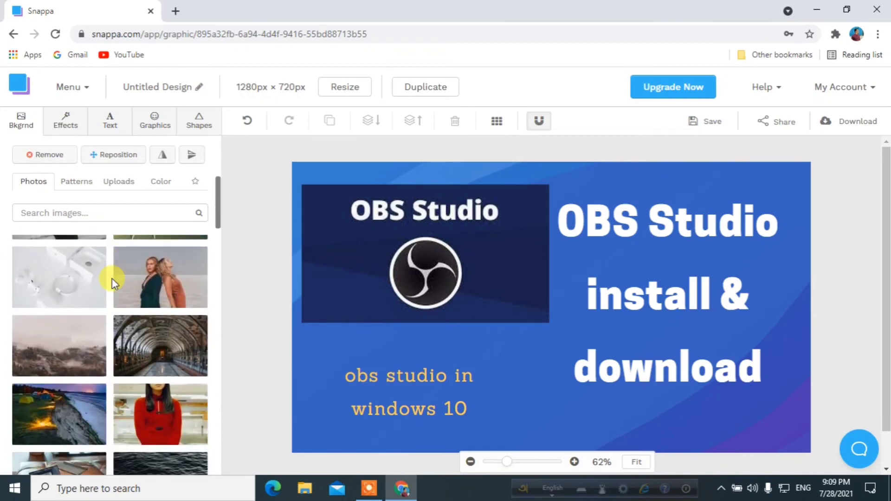
scroll(111, 280, up, 3)
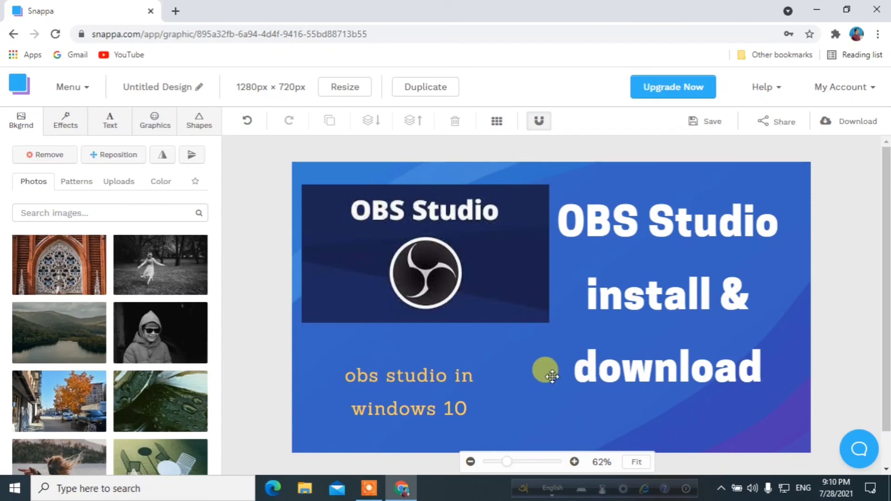
Save the thumbnail design and download it as a high-res PNG.
click(713, 125)
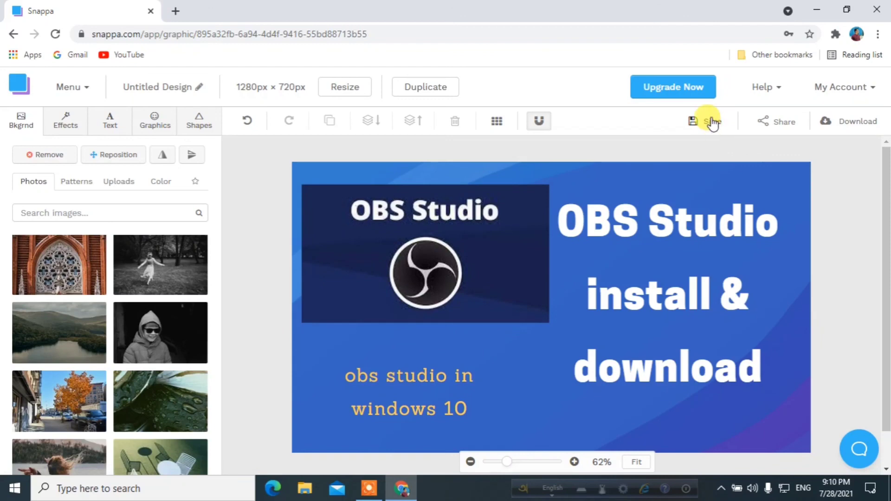
click(860, 122)
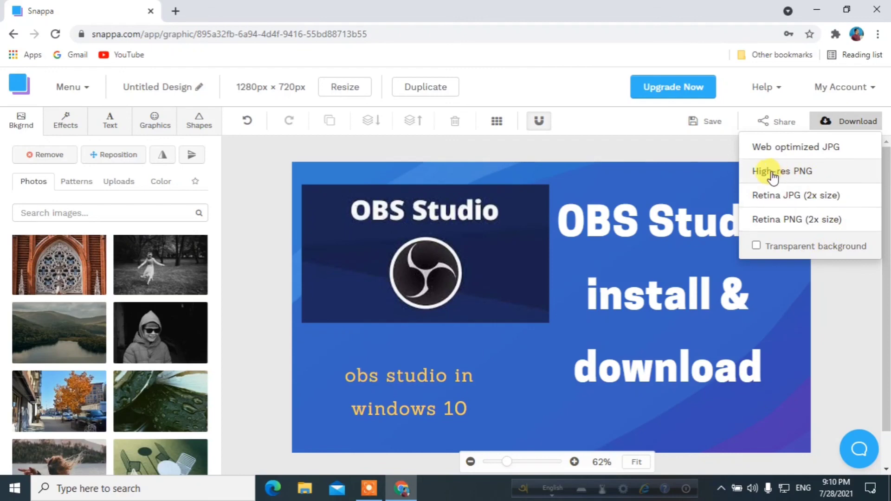
click(792, 172)
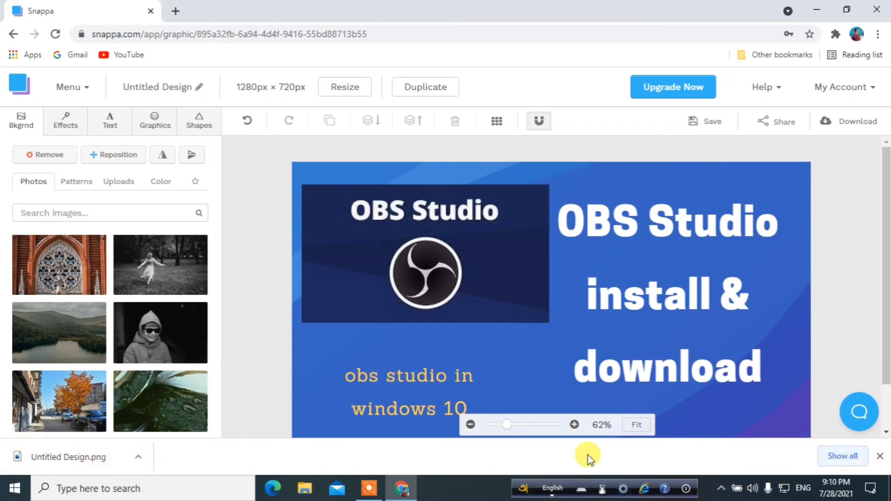
Open the downloaded Untitled Design.png to check the exported thumbnail.
click(137, 457)
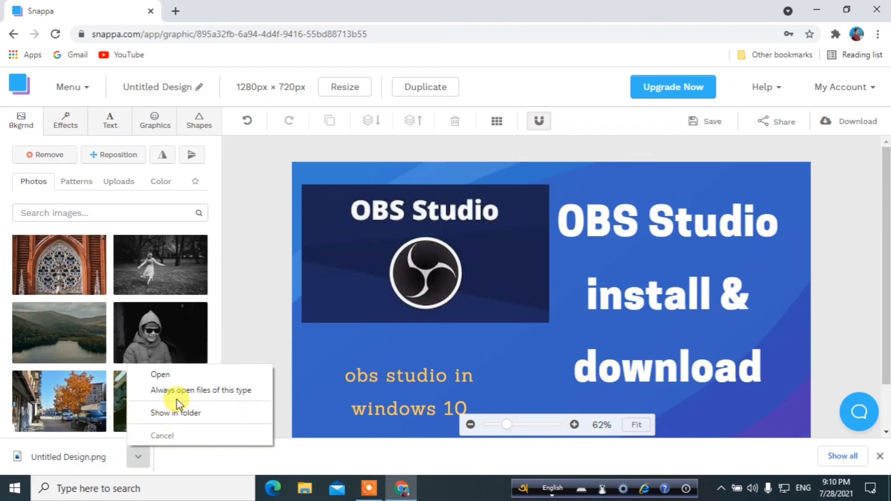
click(190, 378)
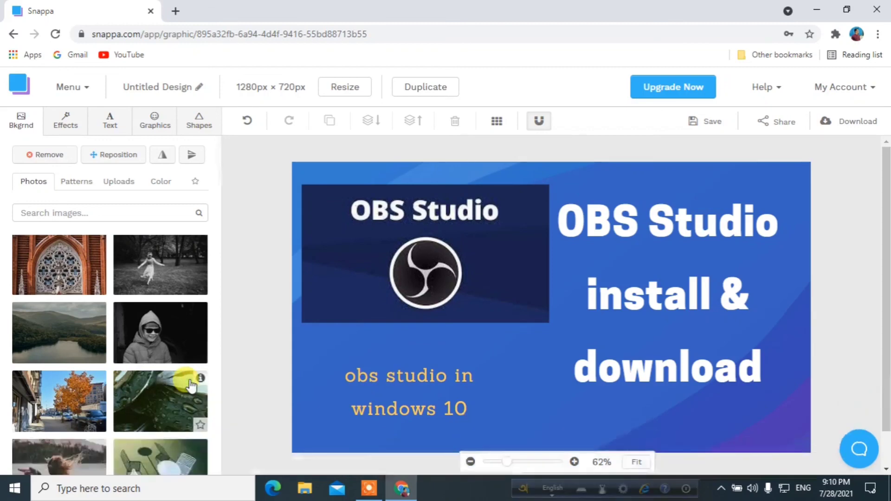